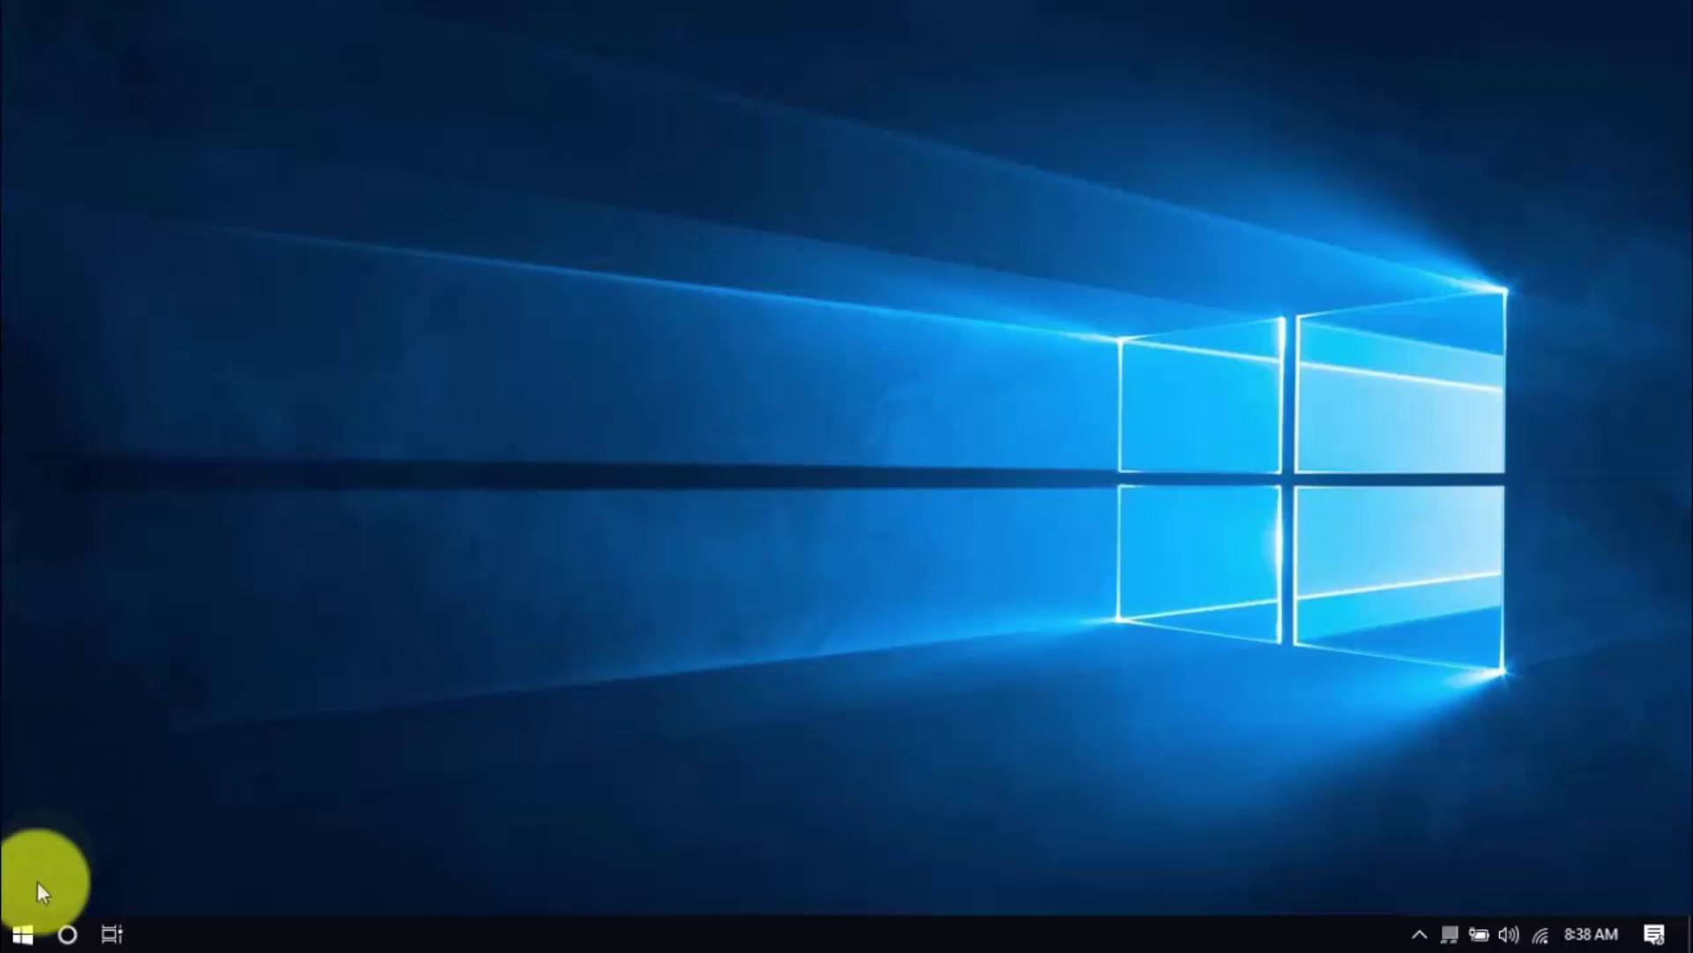
In Settings, list the installed apps and reveal the removal option for ACD Music Studio
click(20, 942)
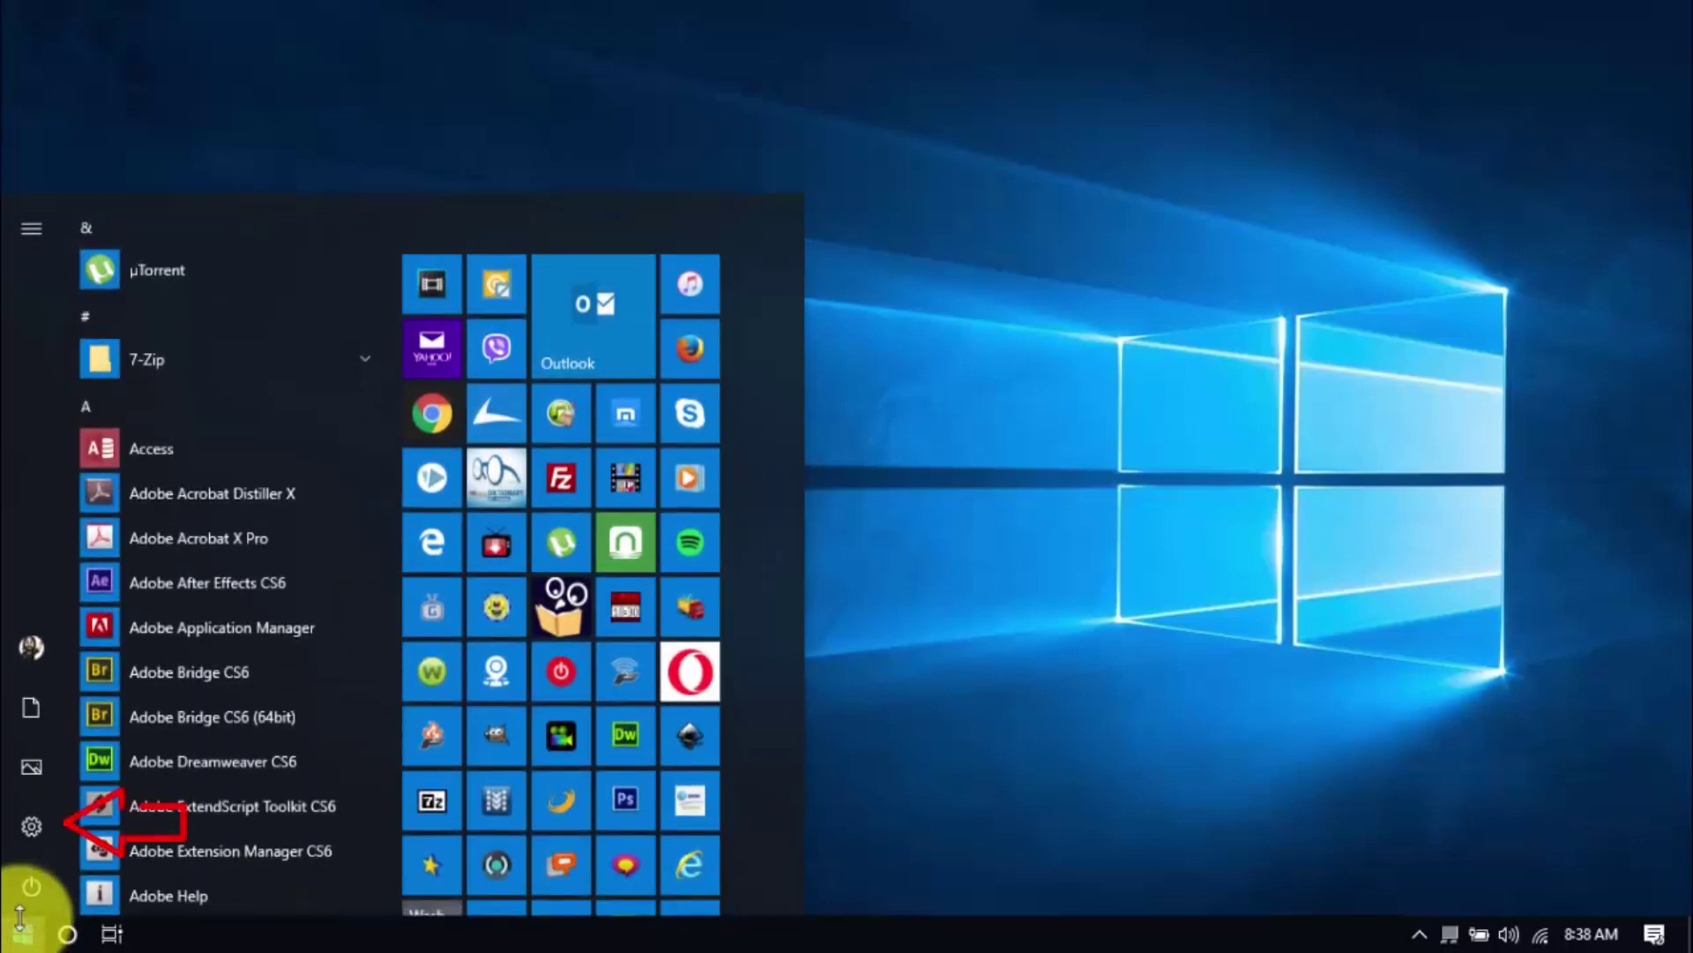
click(23, 836)
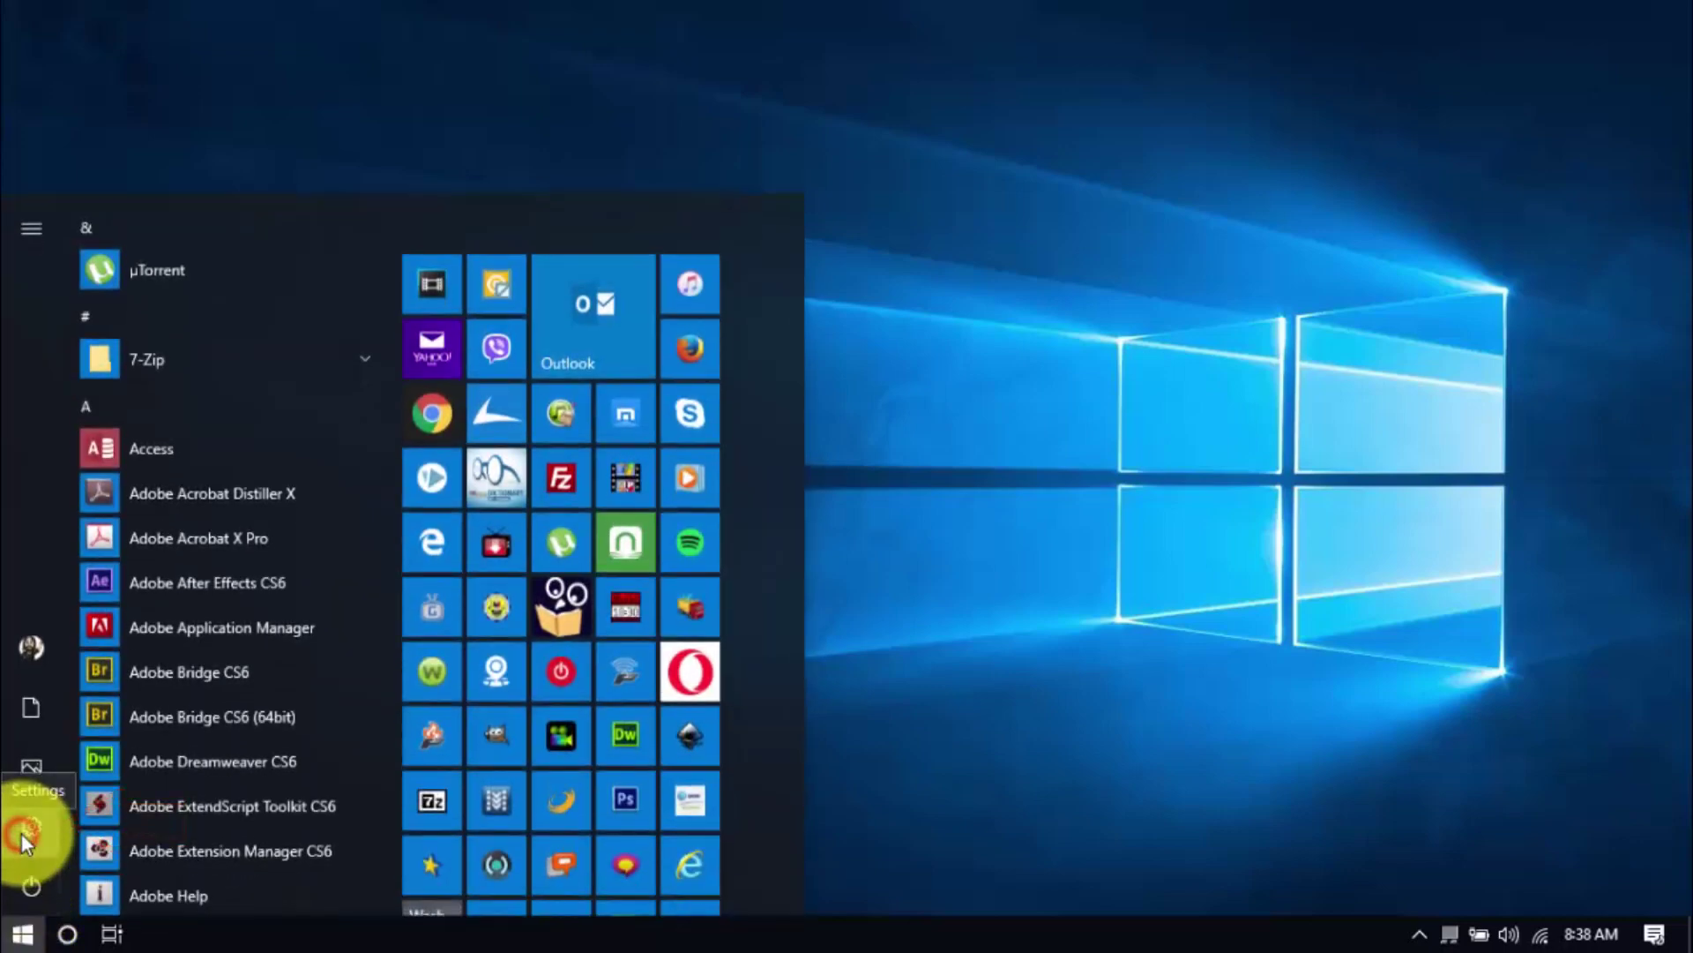
click(162, 414)
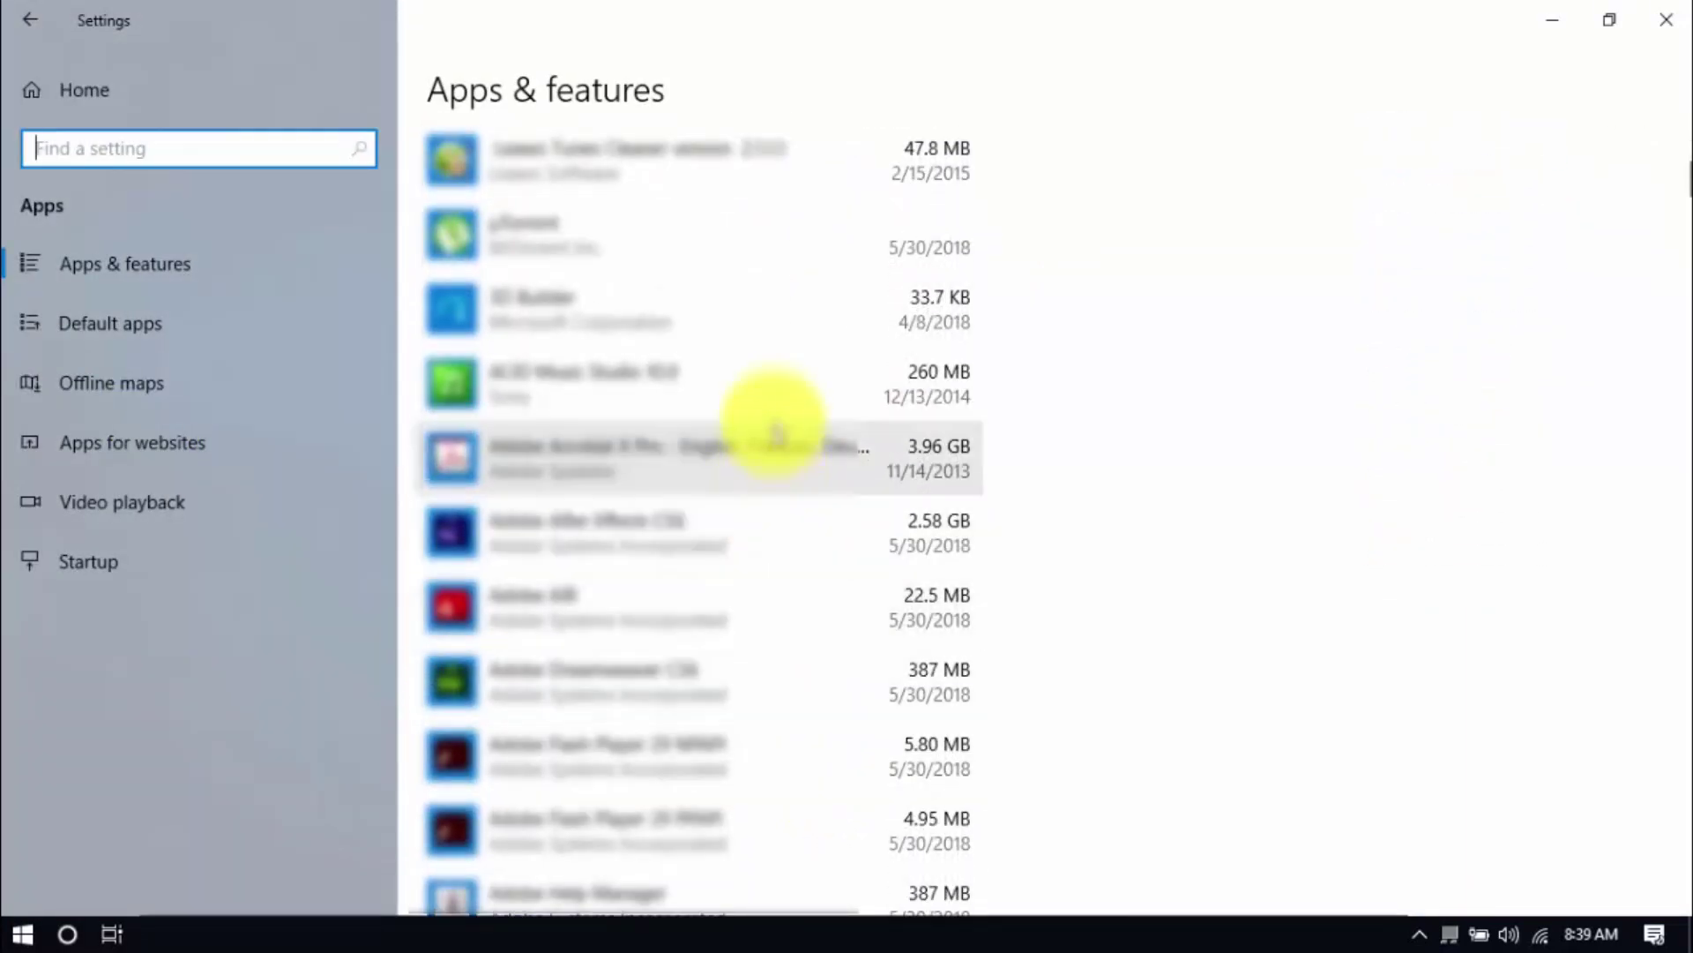
click(776, 385)
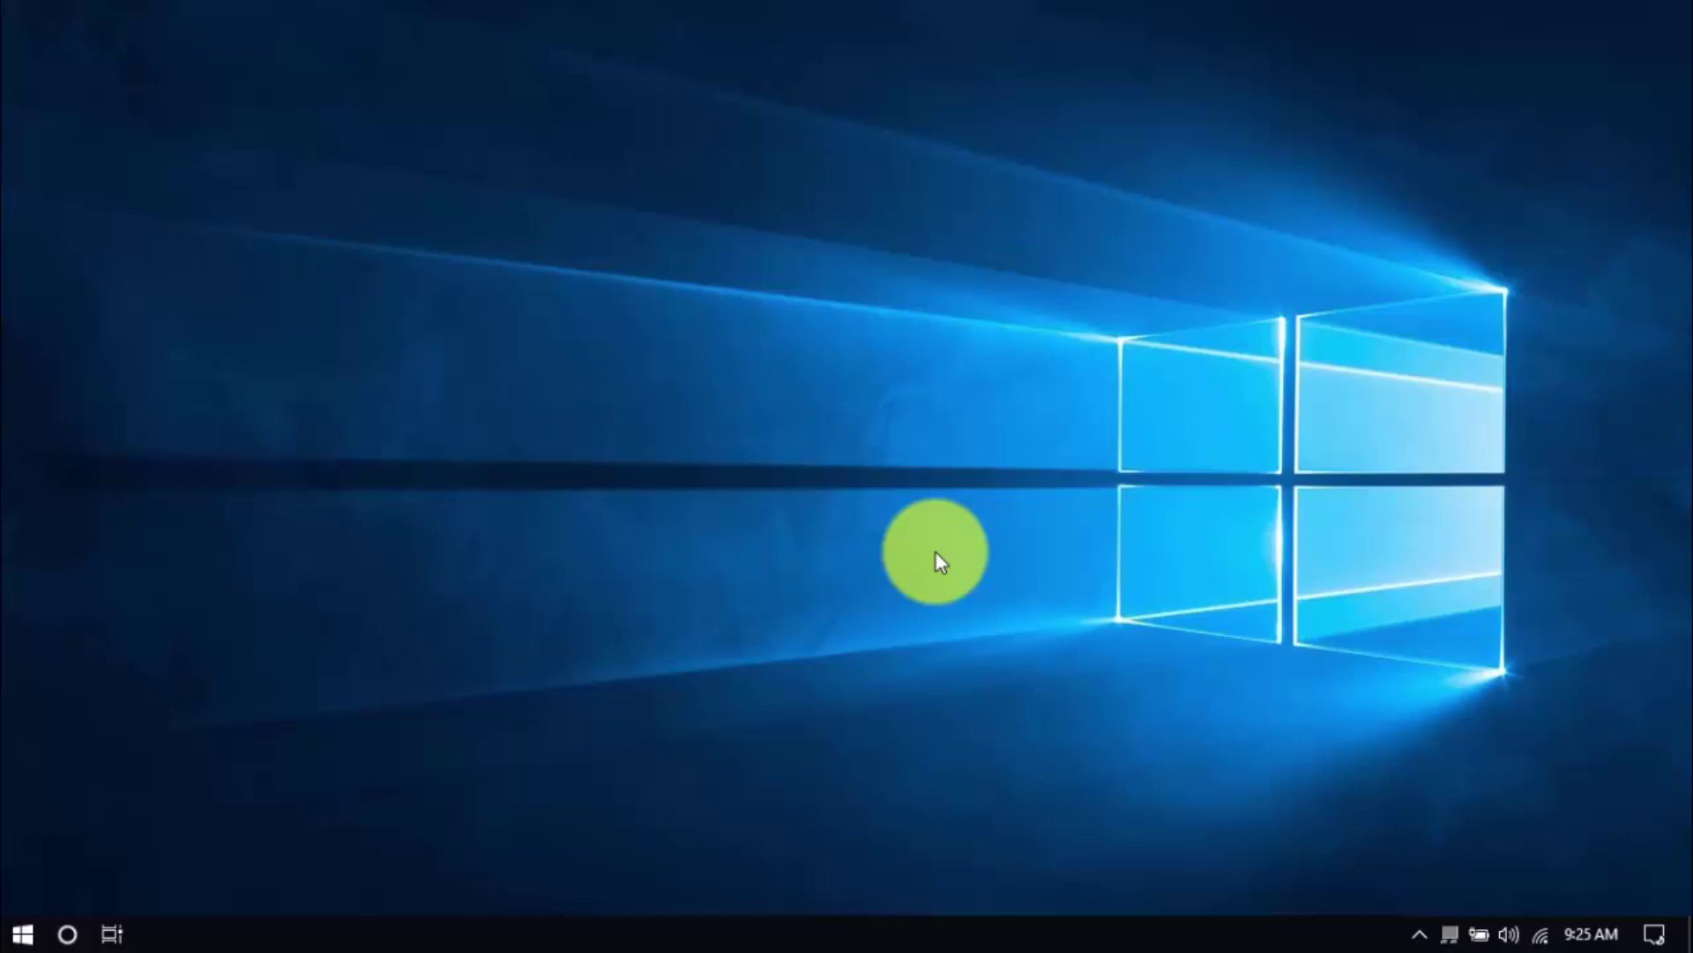
Open Power Options through System > Power & sleep > Additional power settings
click(23, 935)
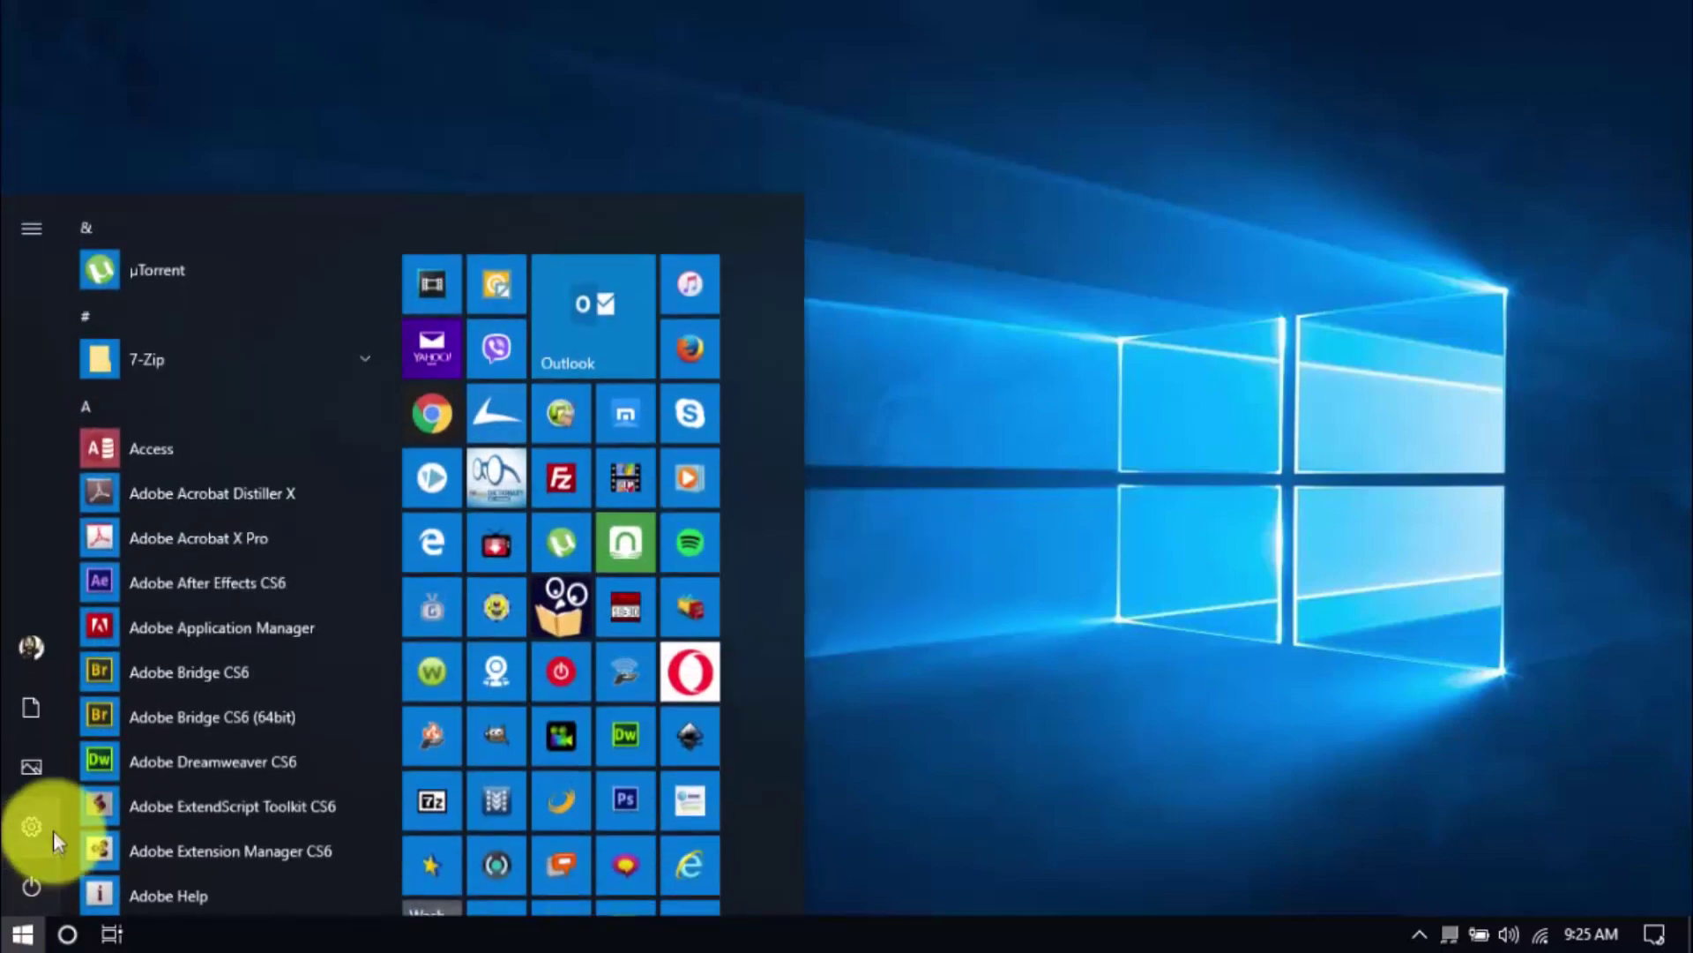
click(51, 815)
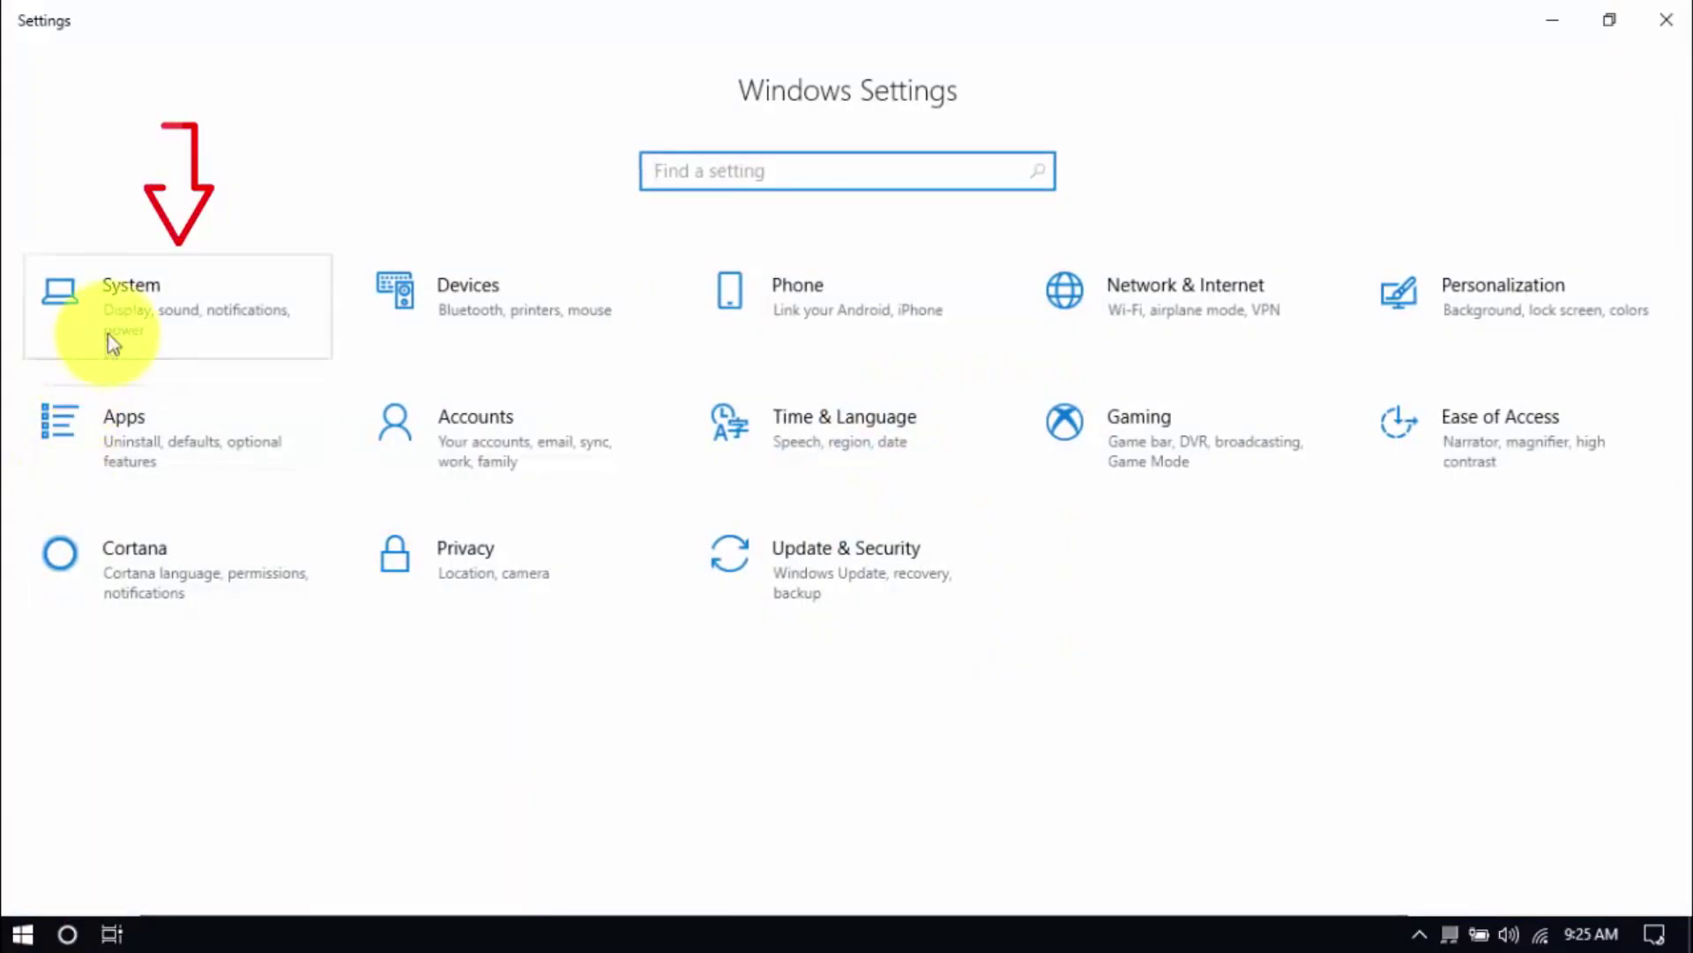
click(109, 339)
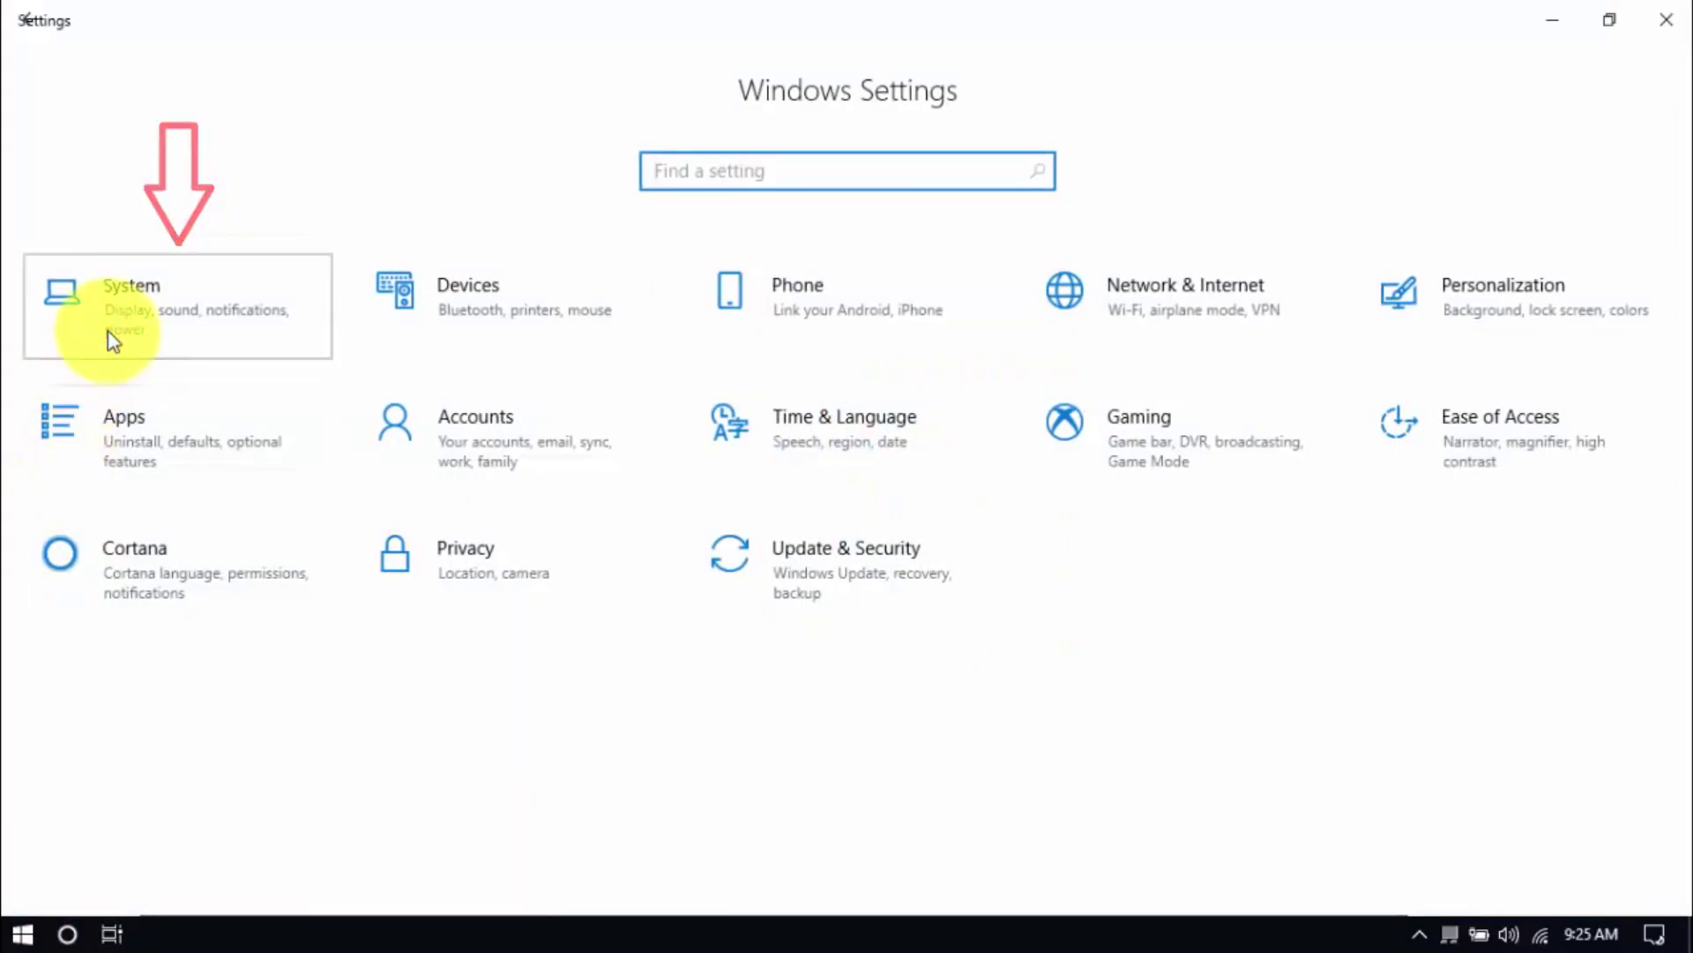
click(146, 509)
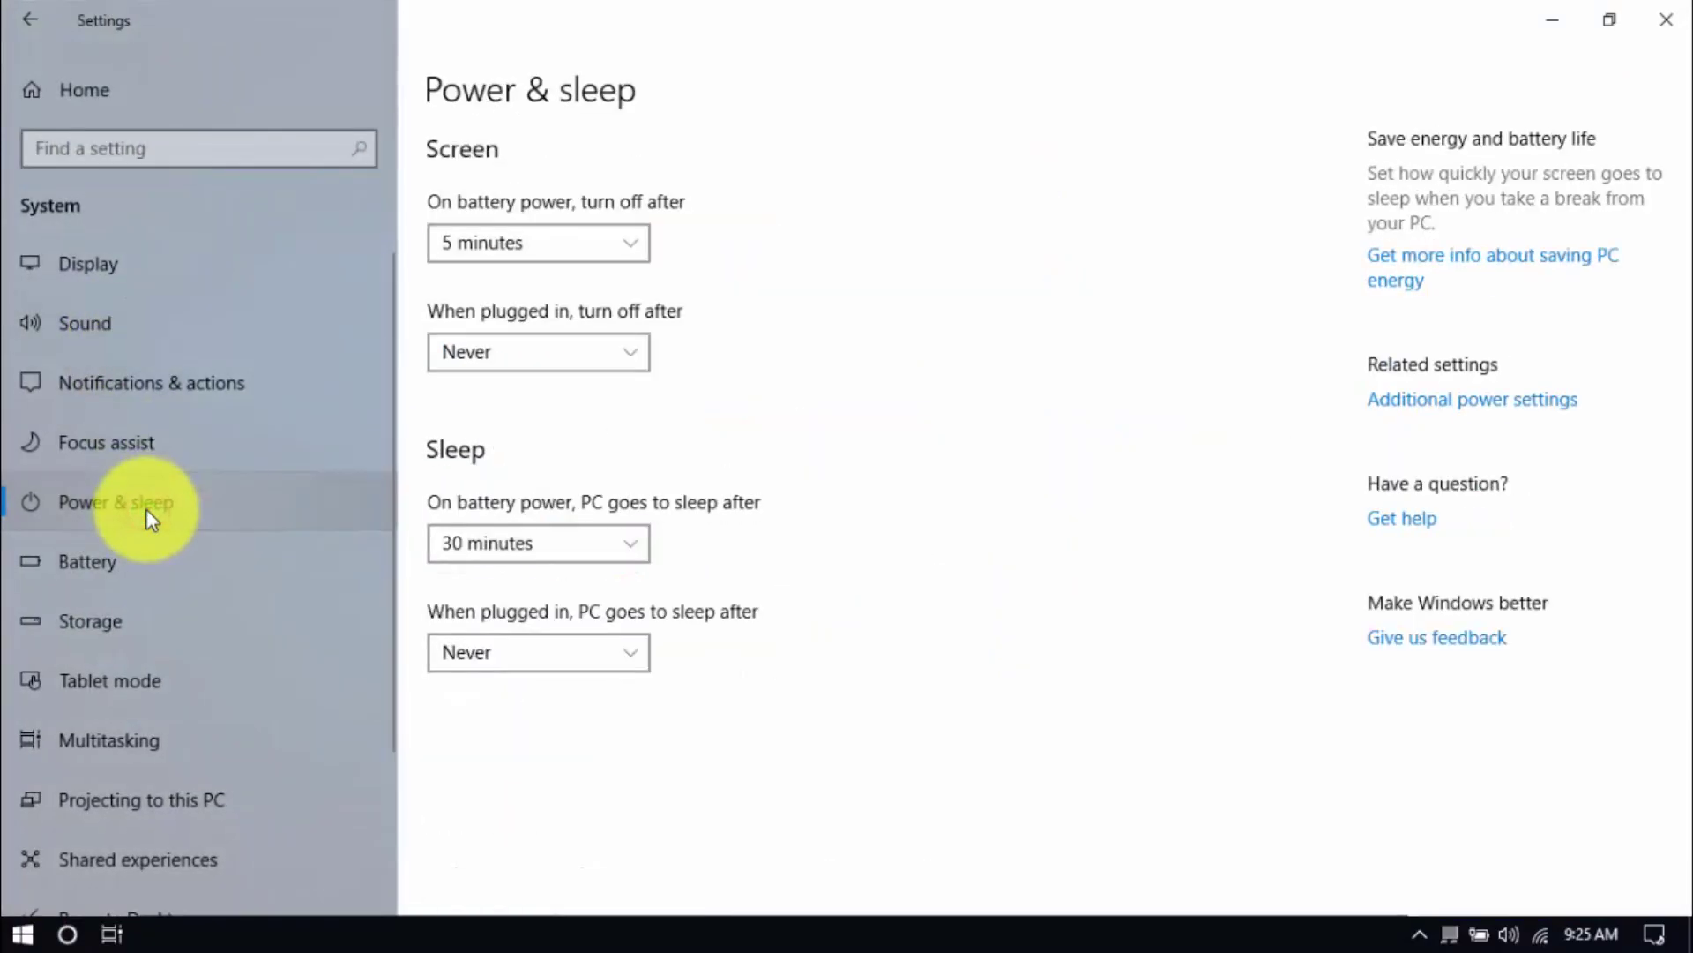
click(1433, 412)
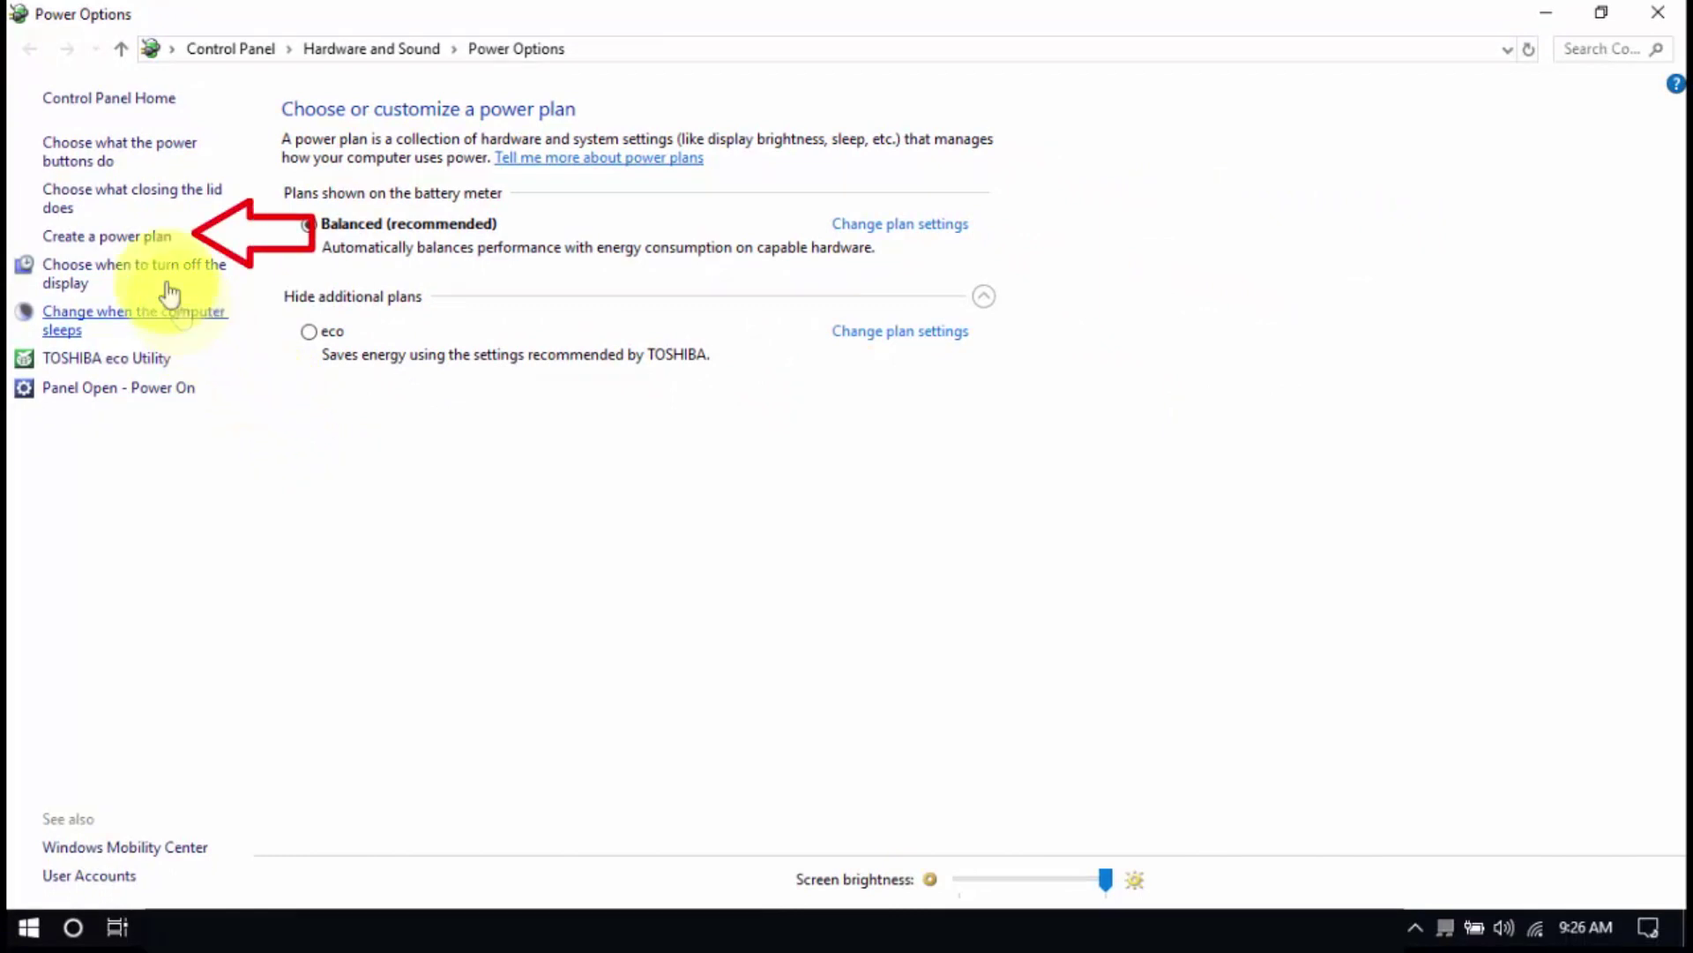
Create the power plan My Custom Plan 1 from the High performance template
click(144, 236)
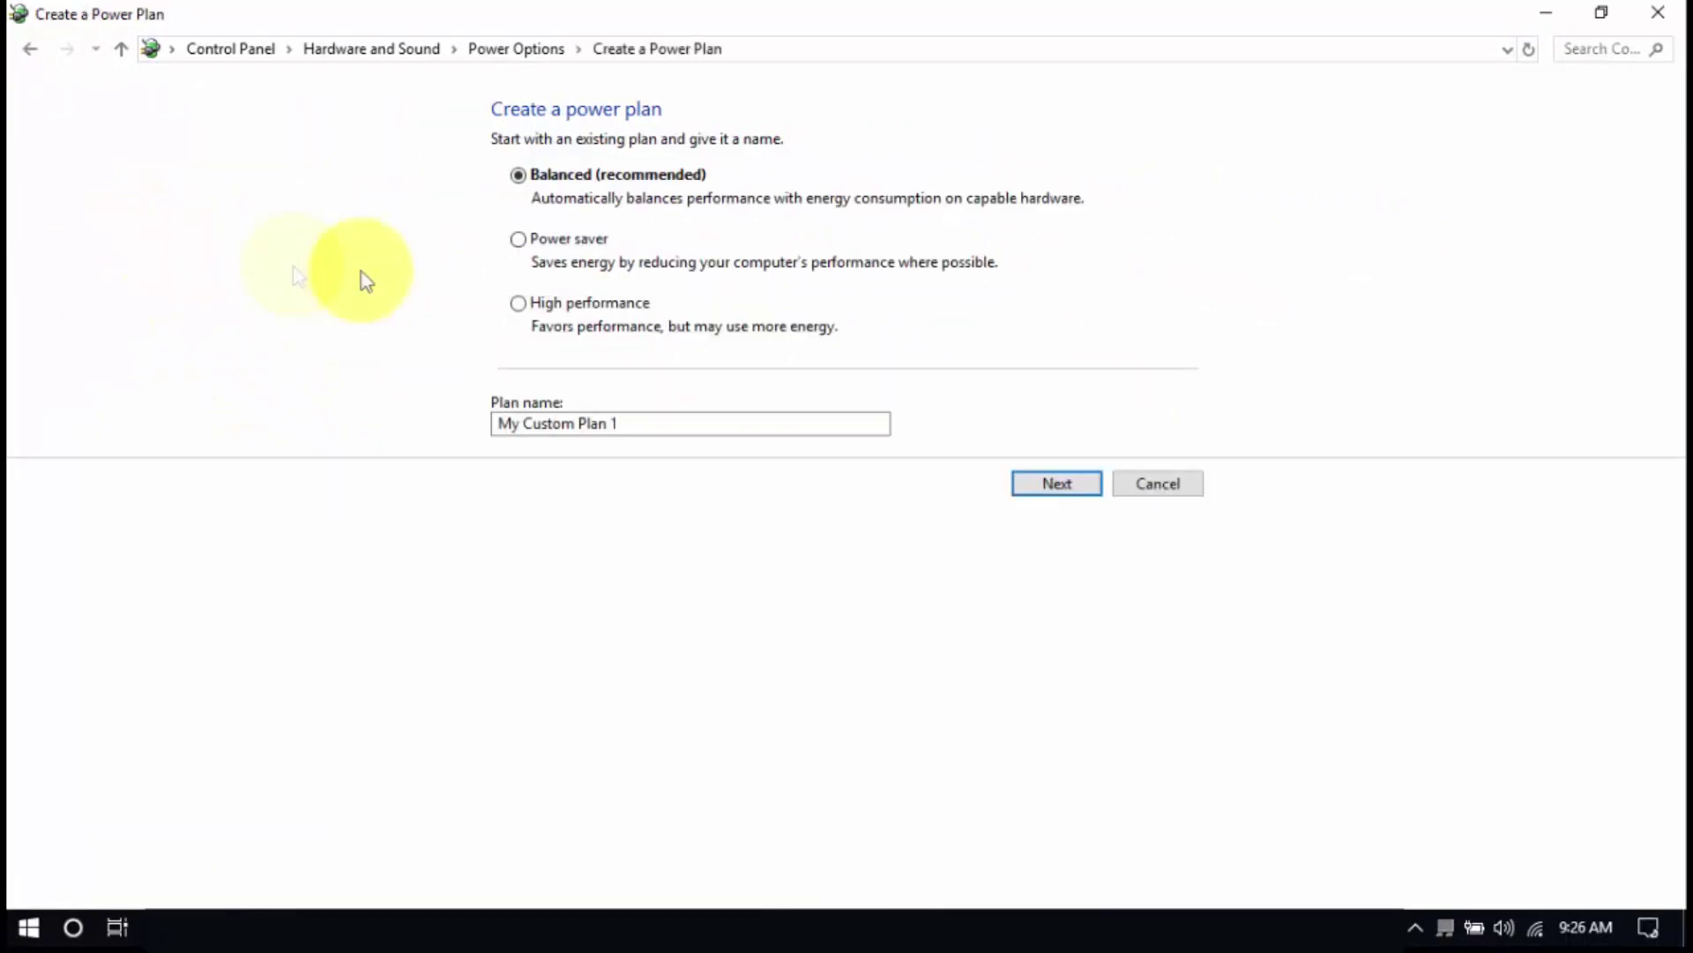
click(517, 302)
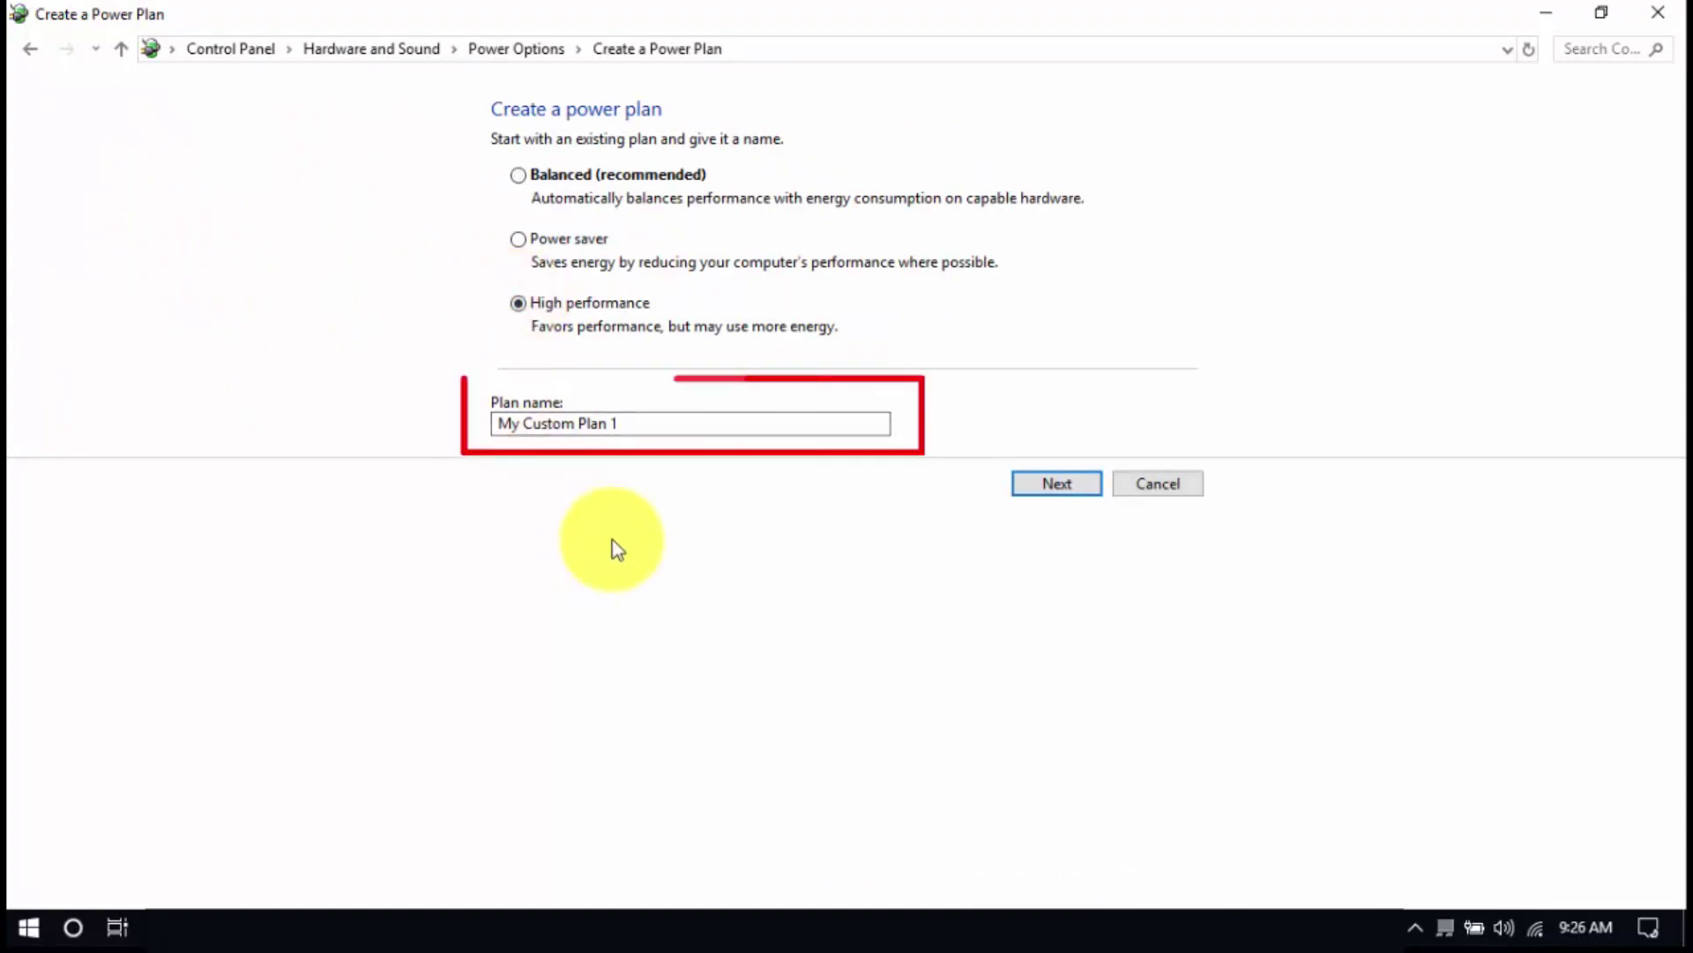
click(1019, 485)
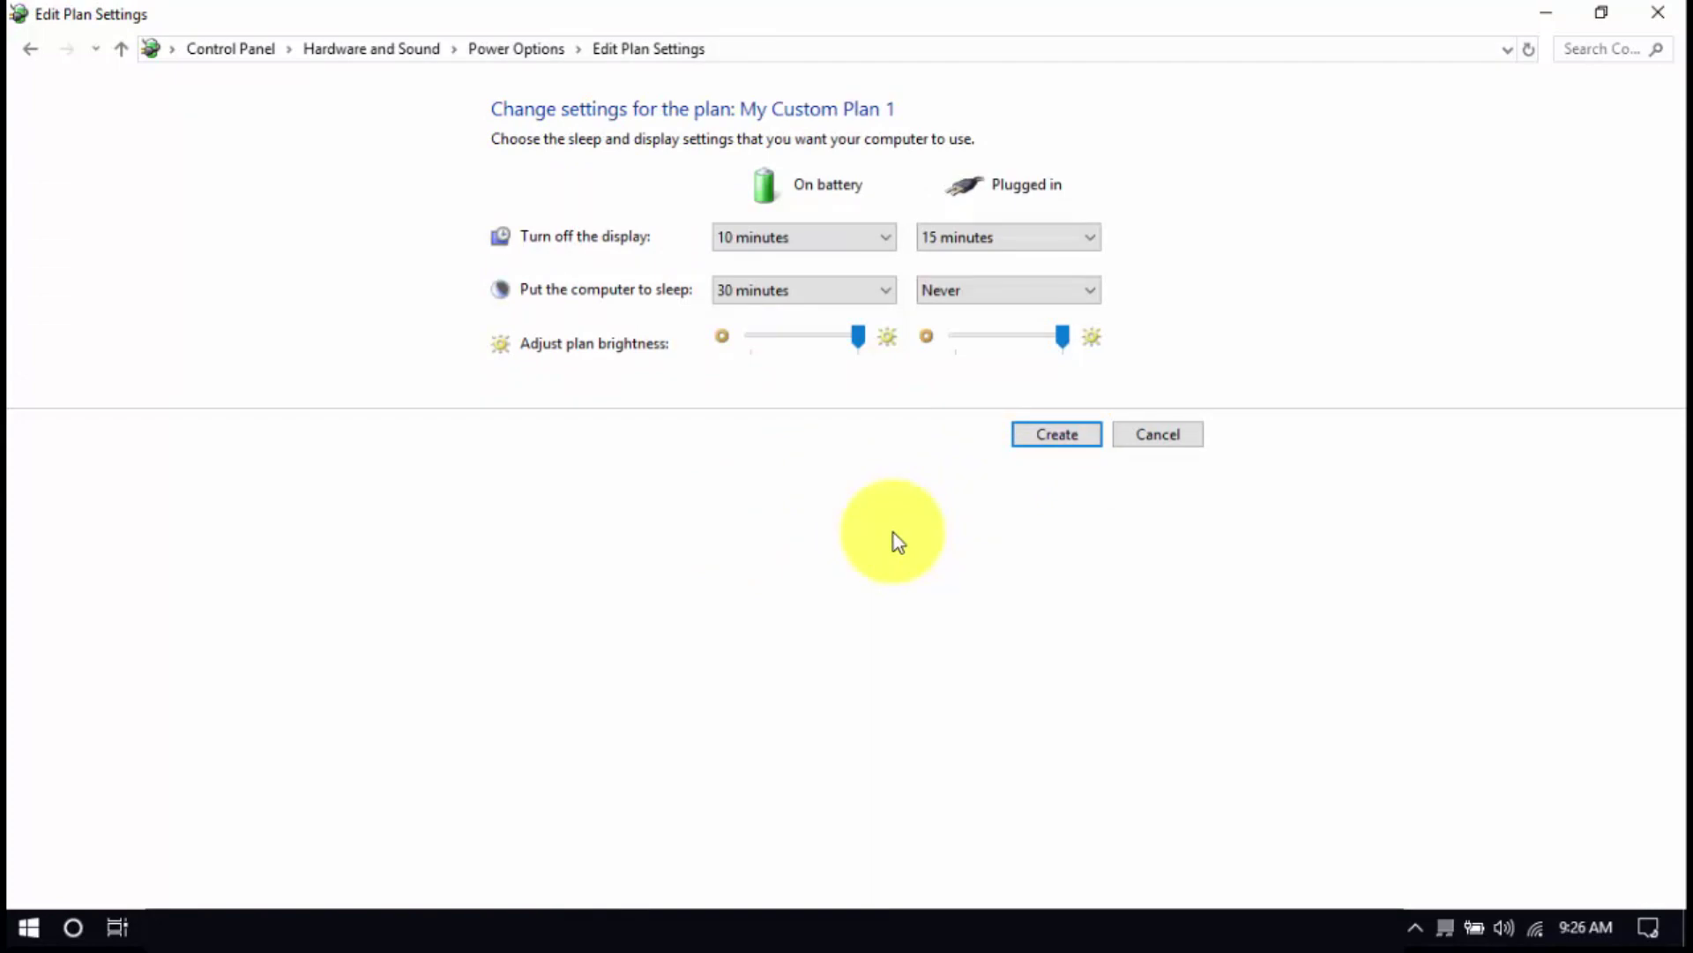
click(1058, 434)
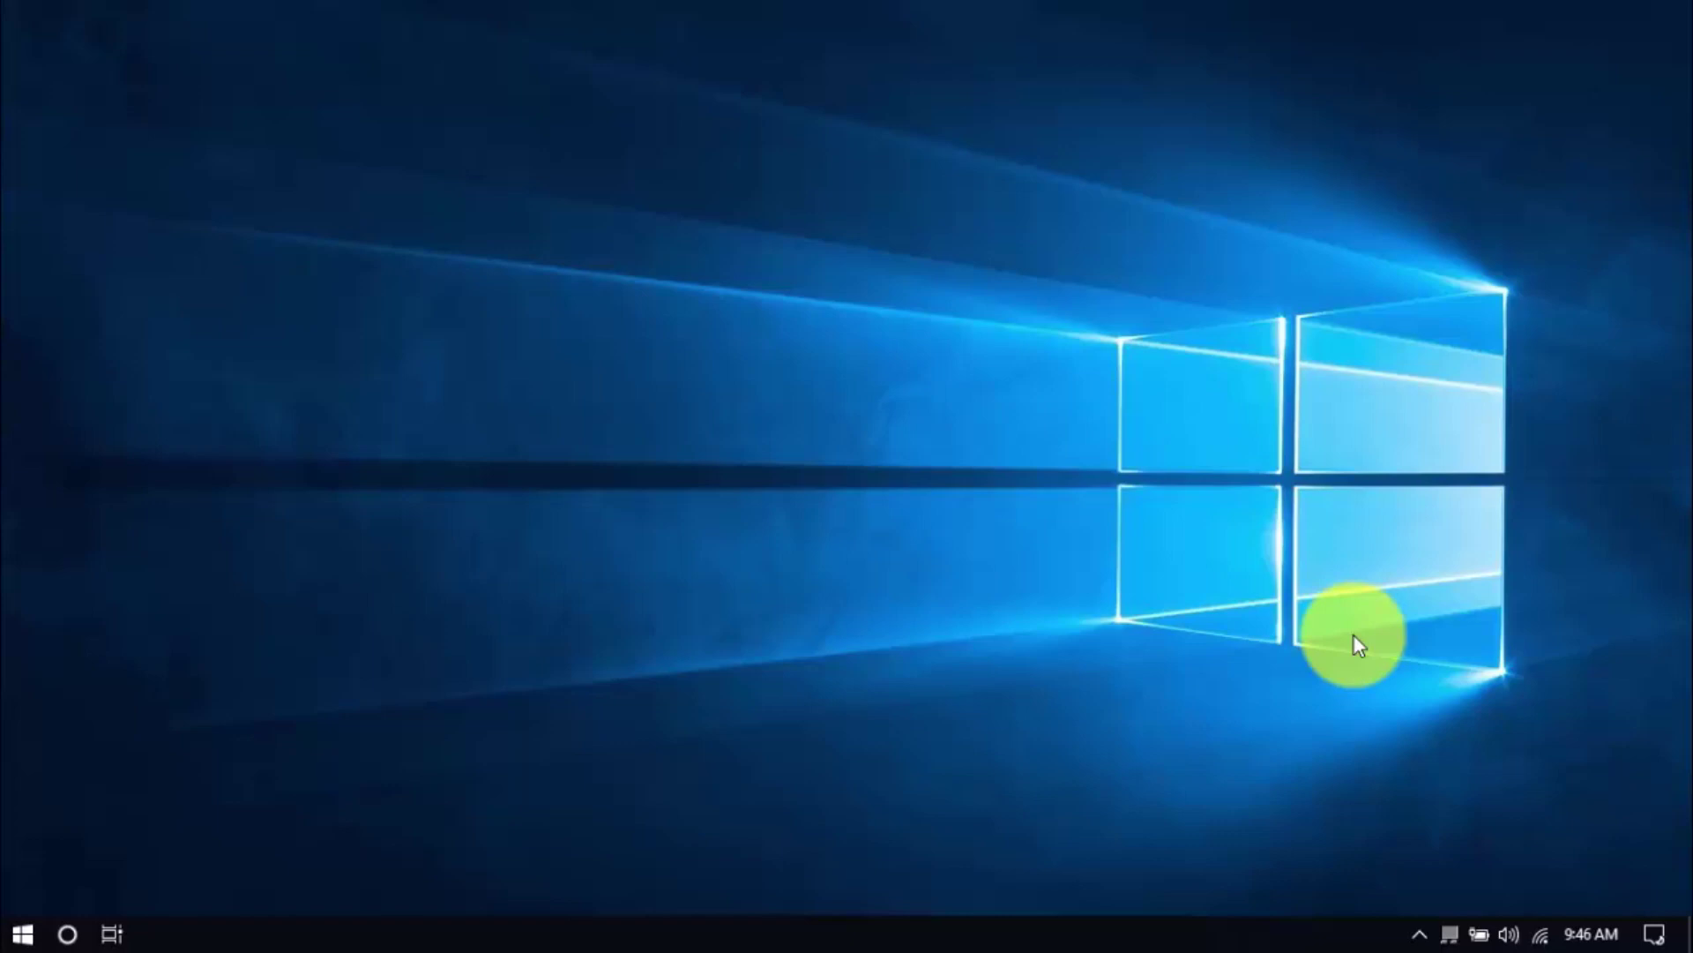
right_click(1354, 931)
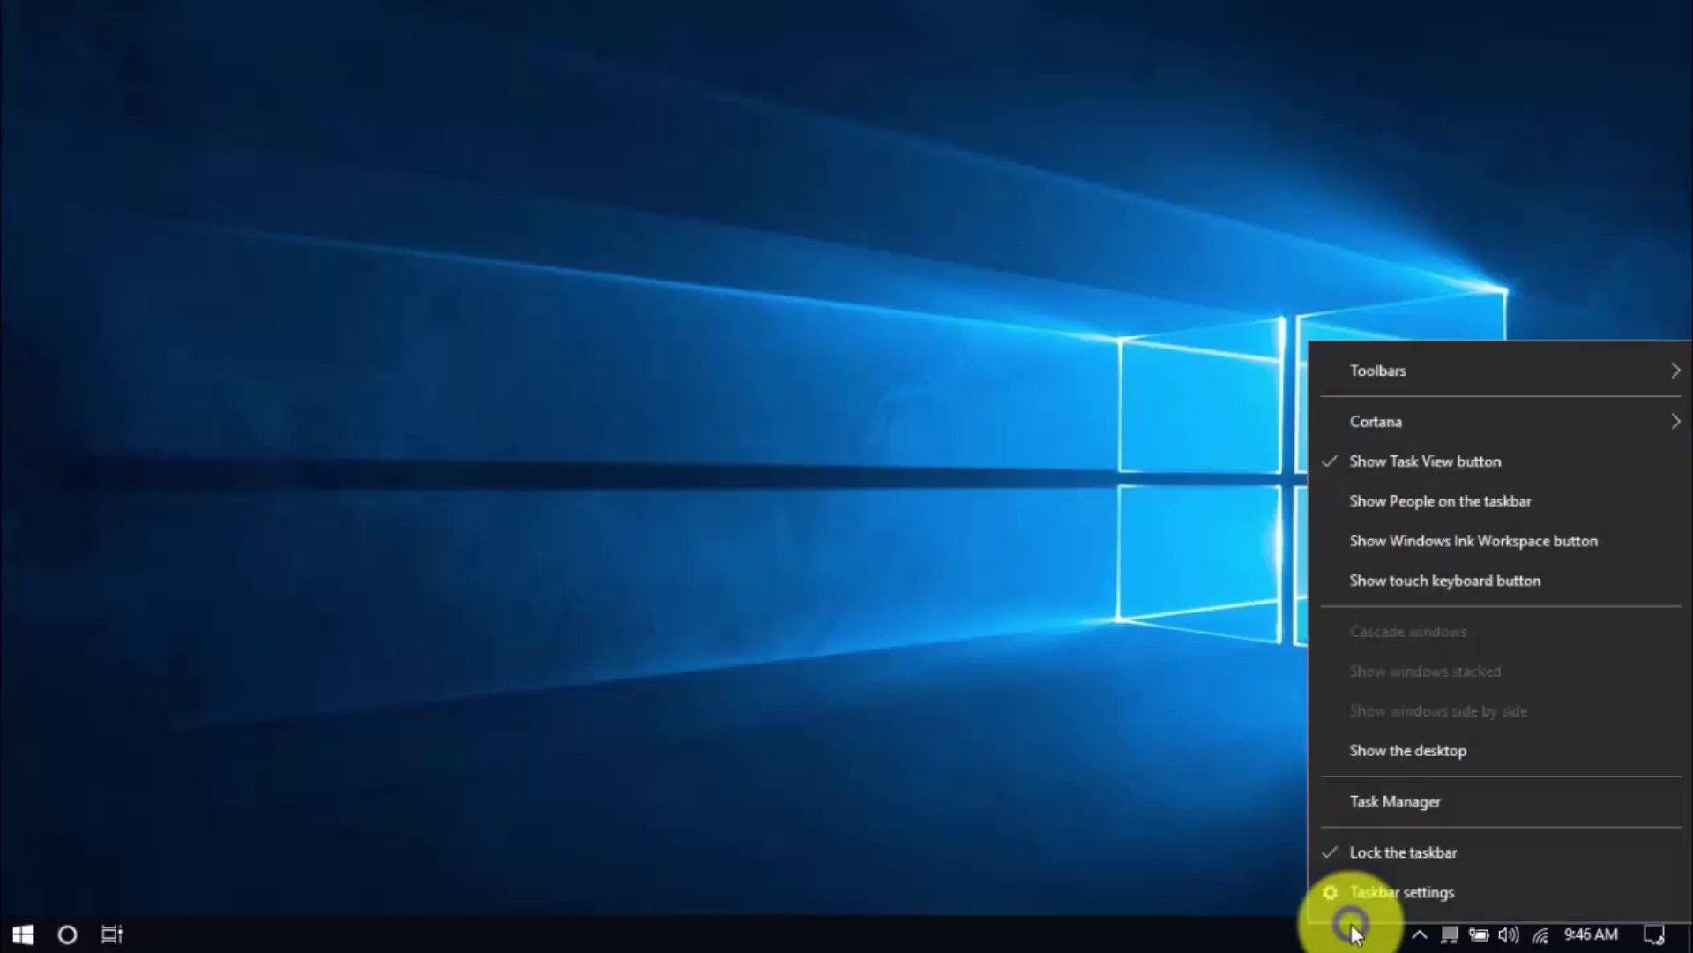
click(1353, 804)
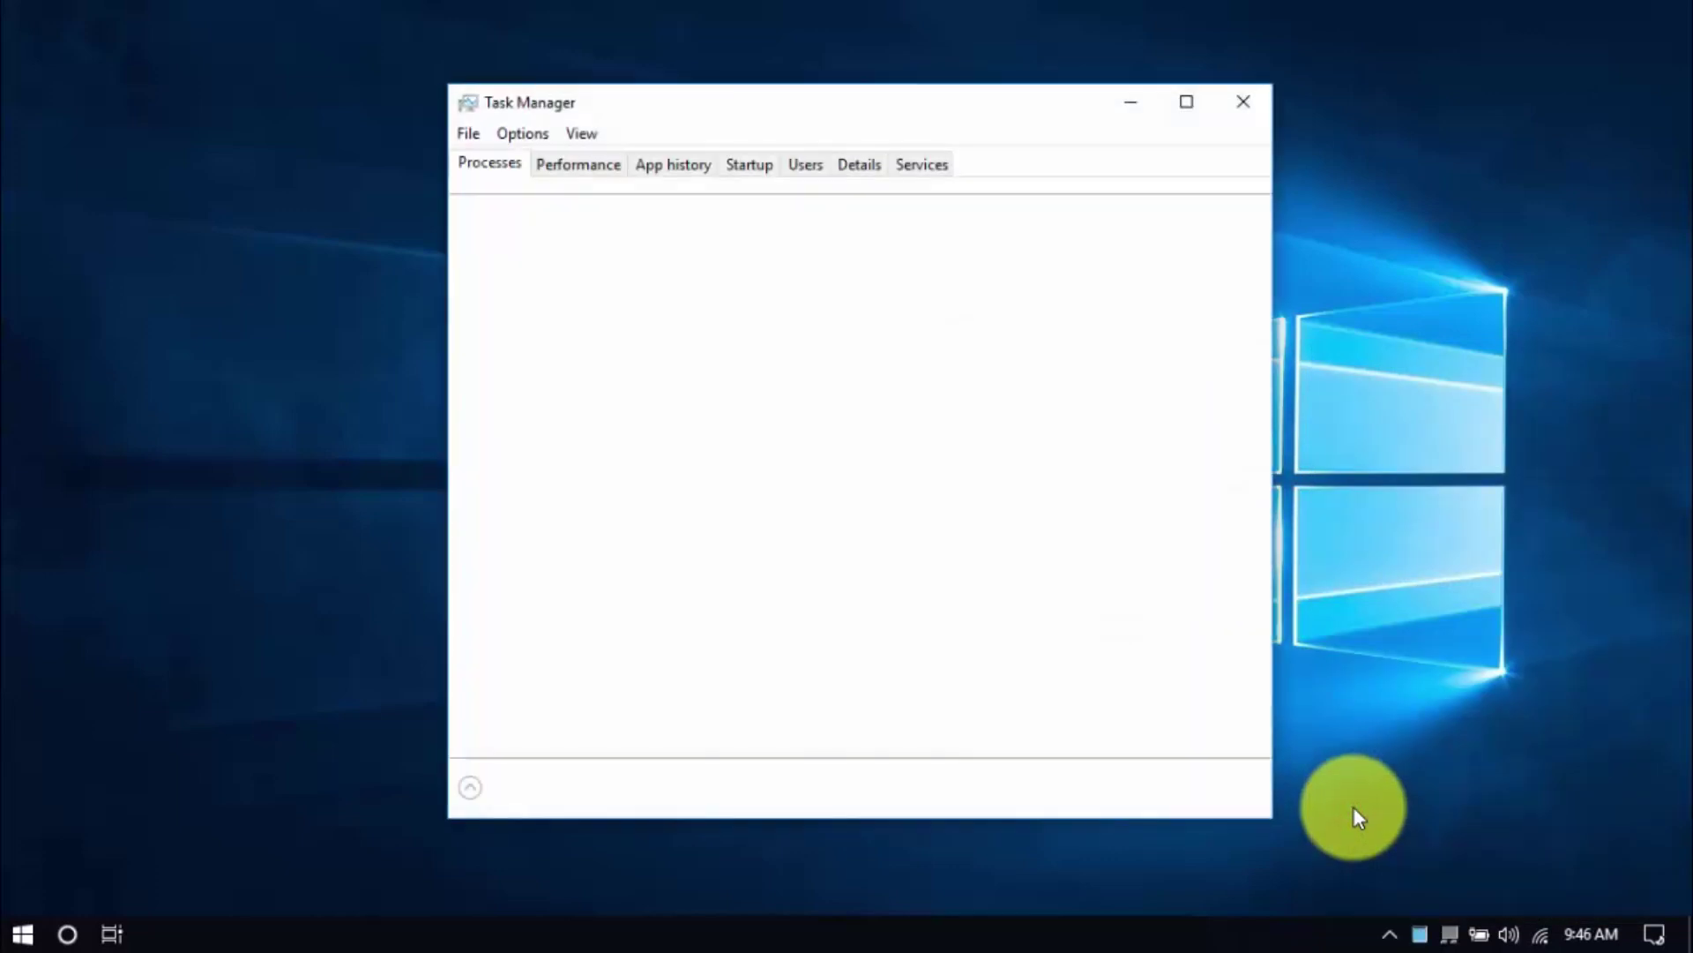
click(755, 164)
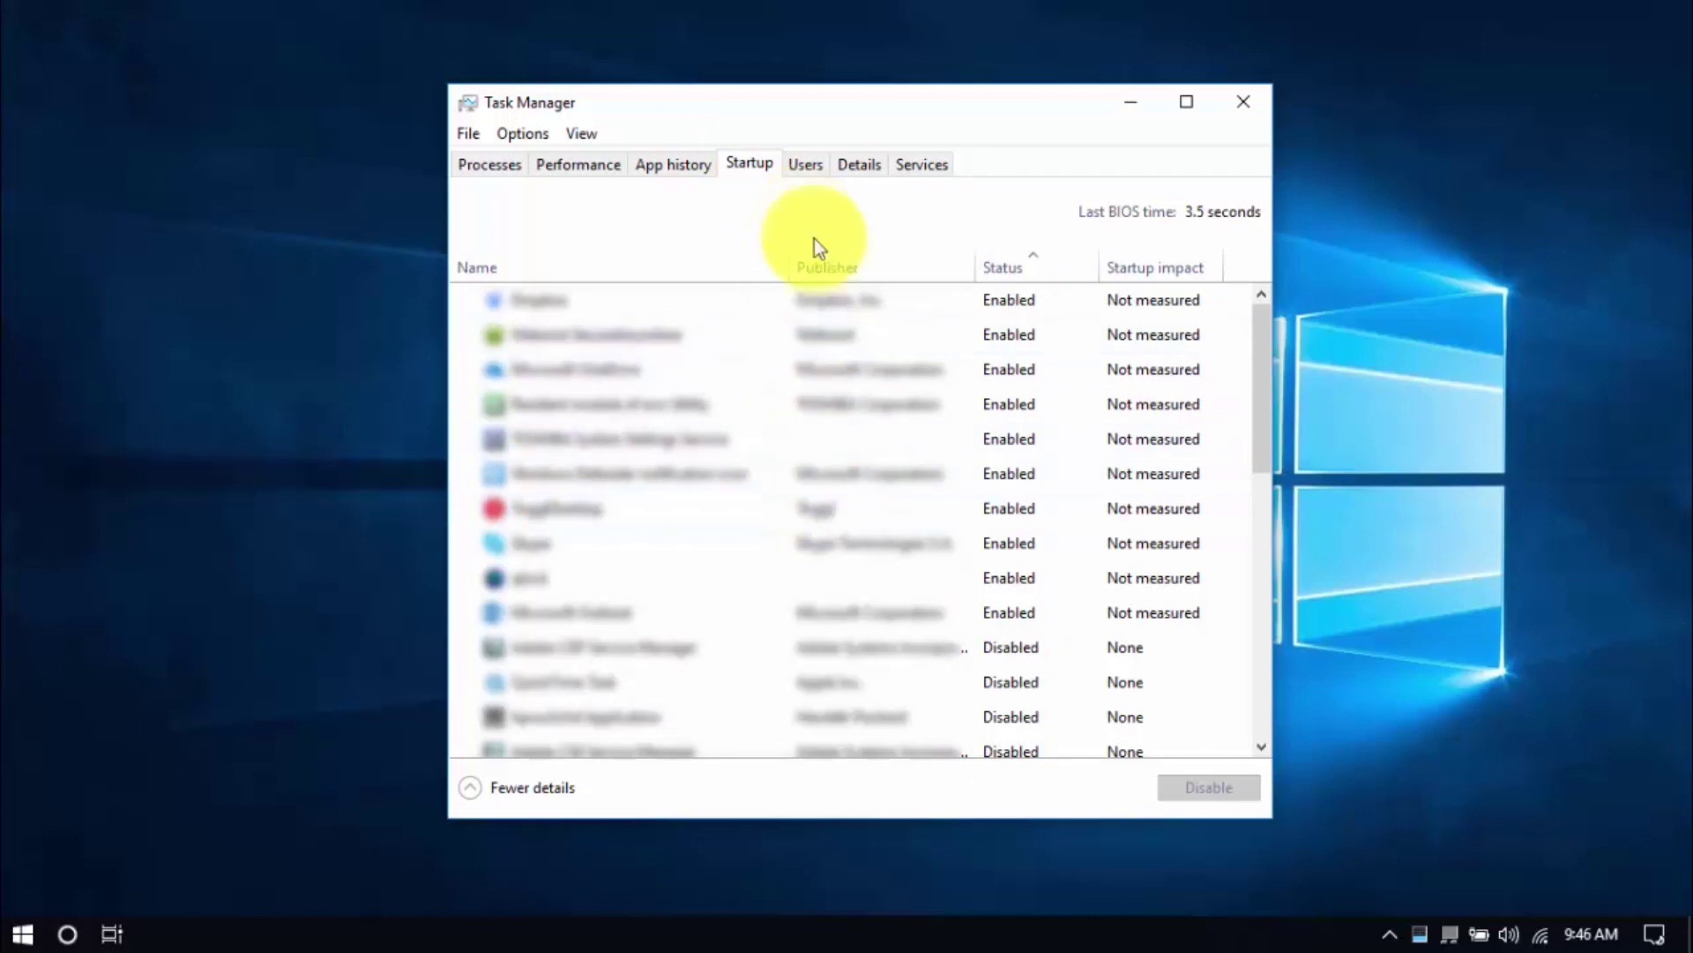
right_click(981, 398)
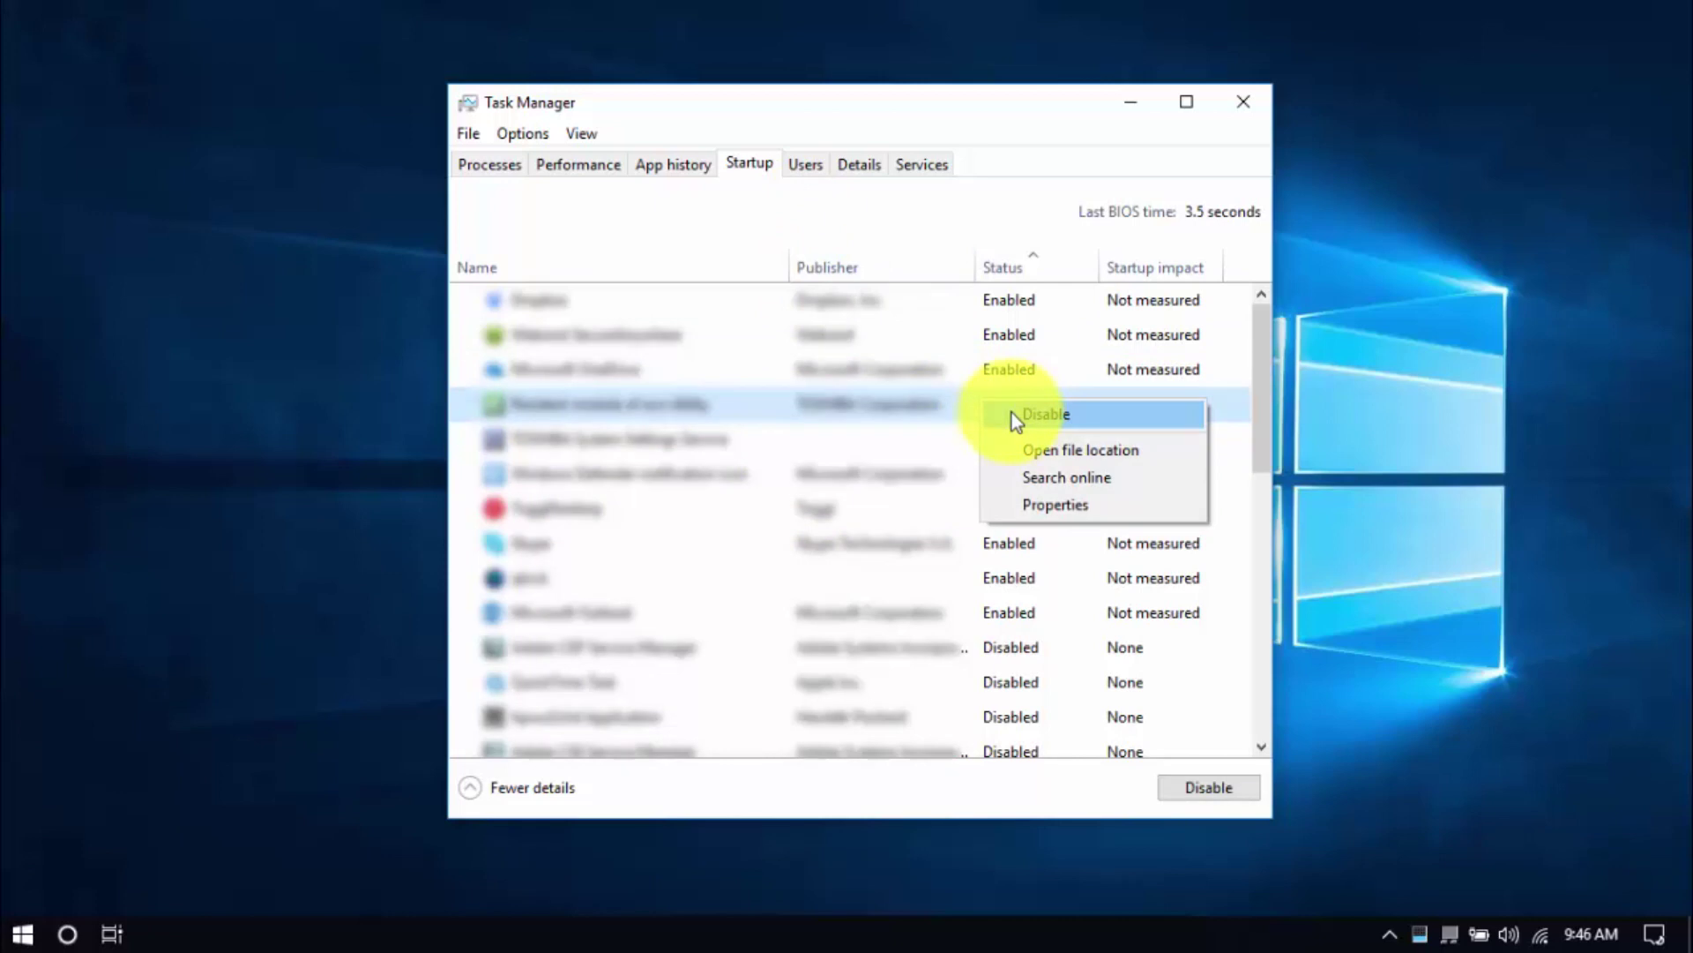
click(935, 406)
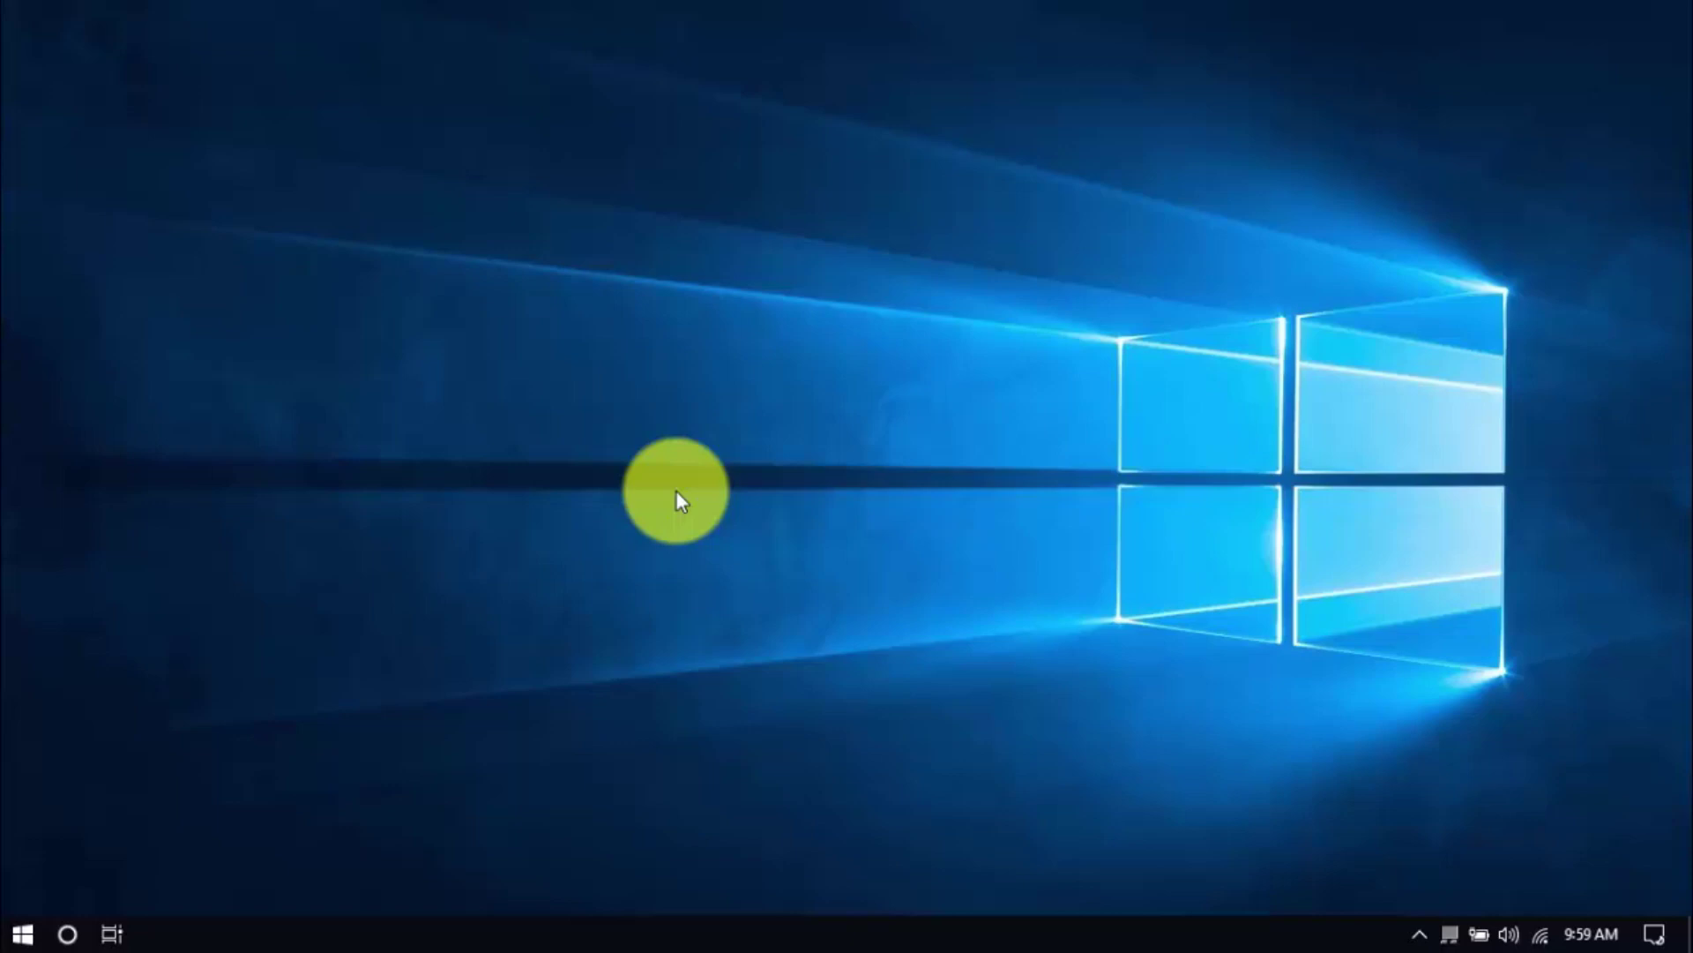
click(16, 942)
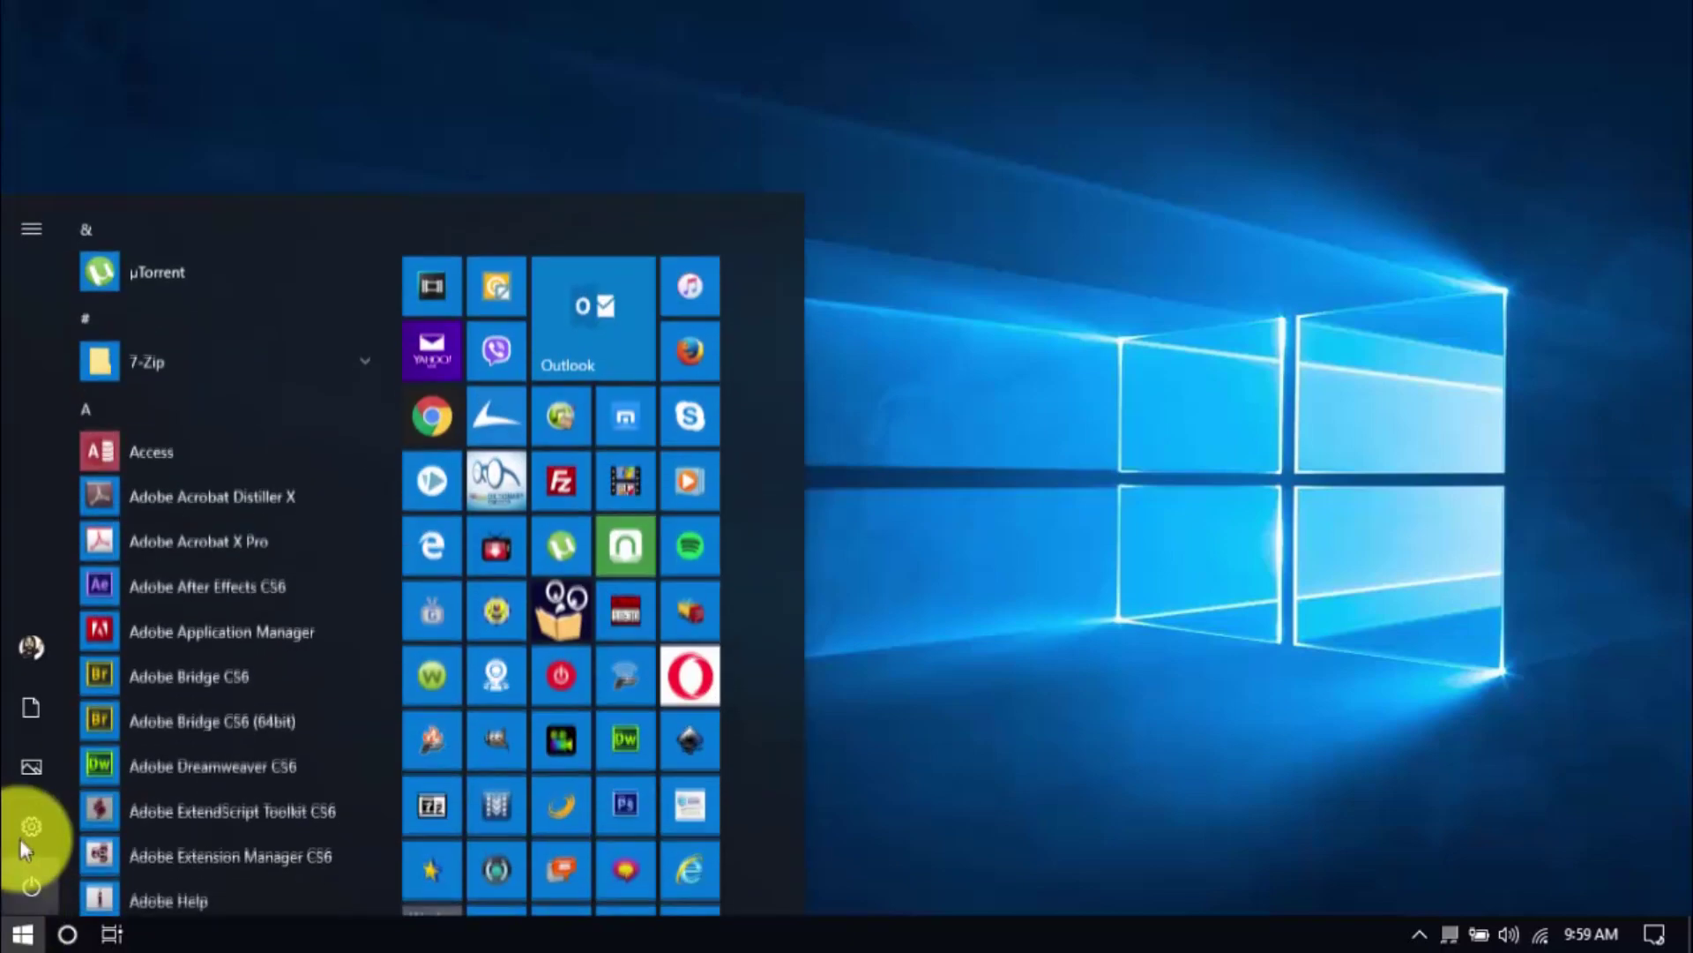
click(19, 832)
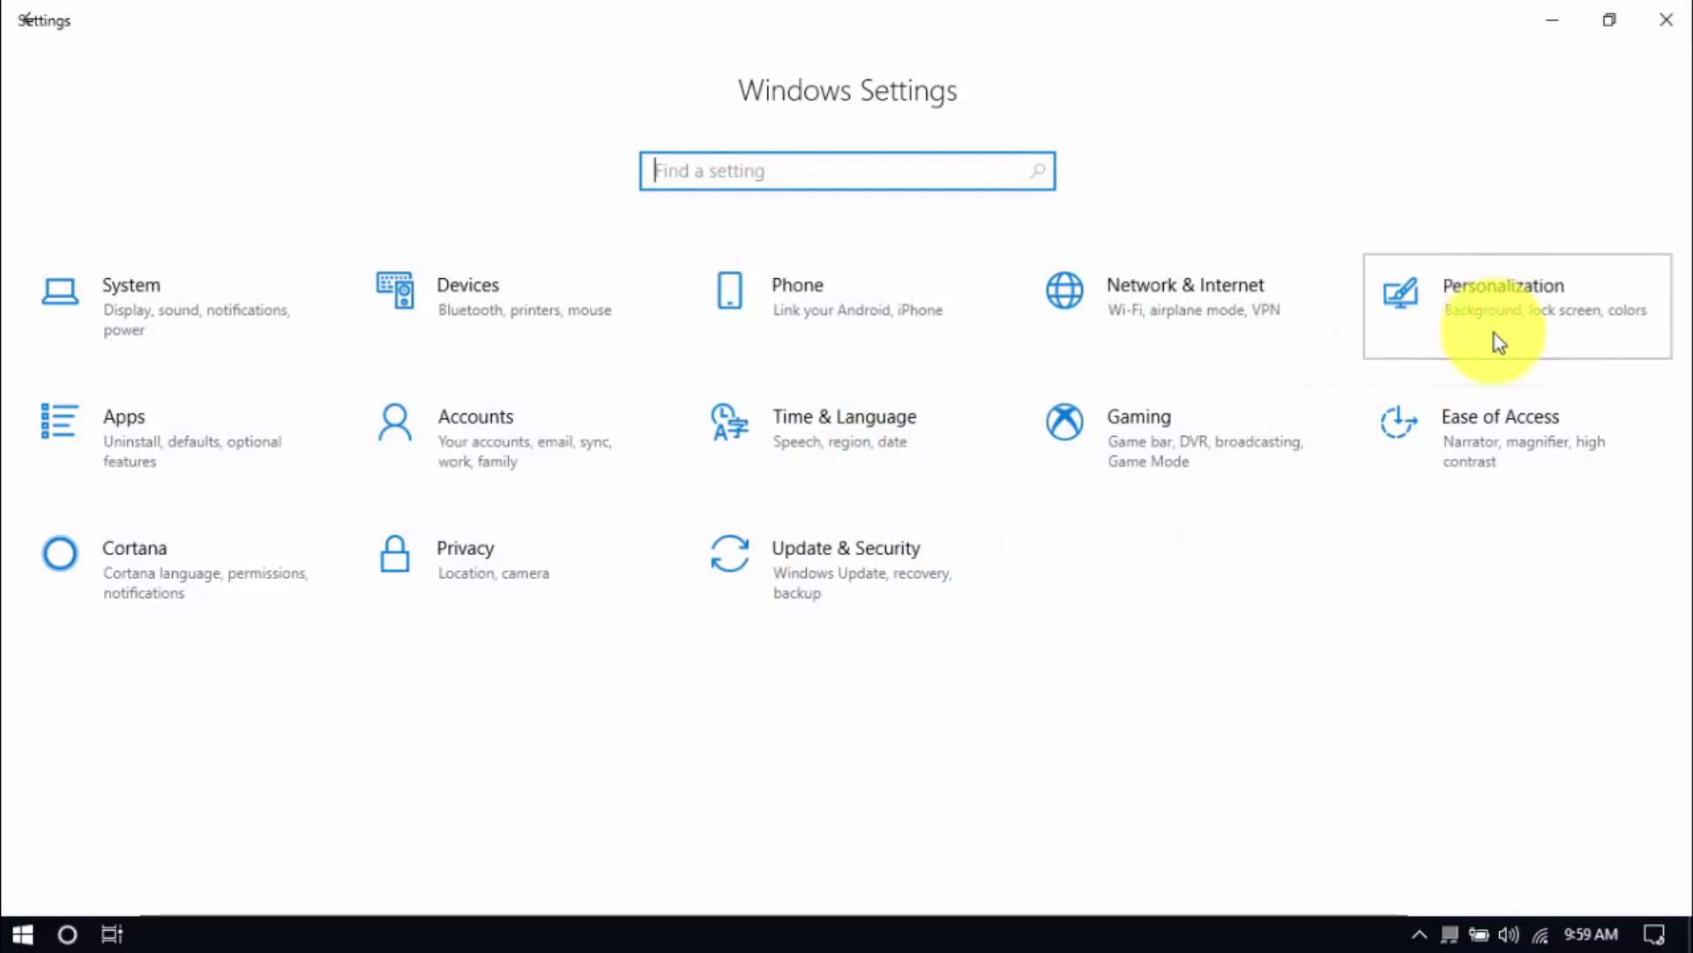
click(1494, 342)
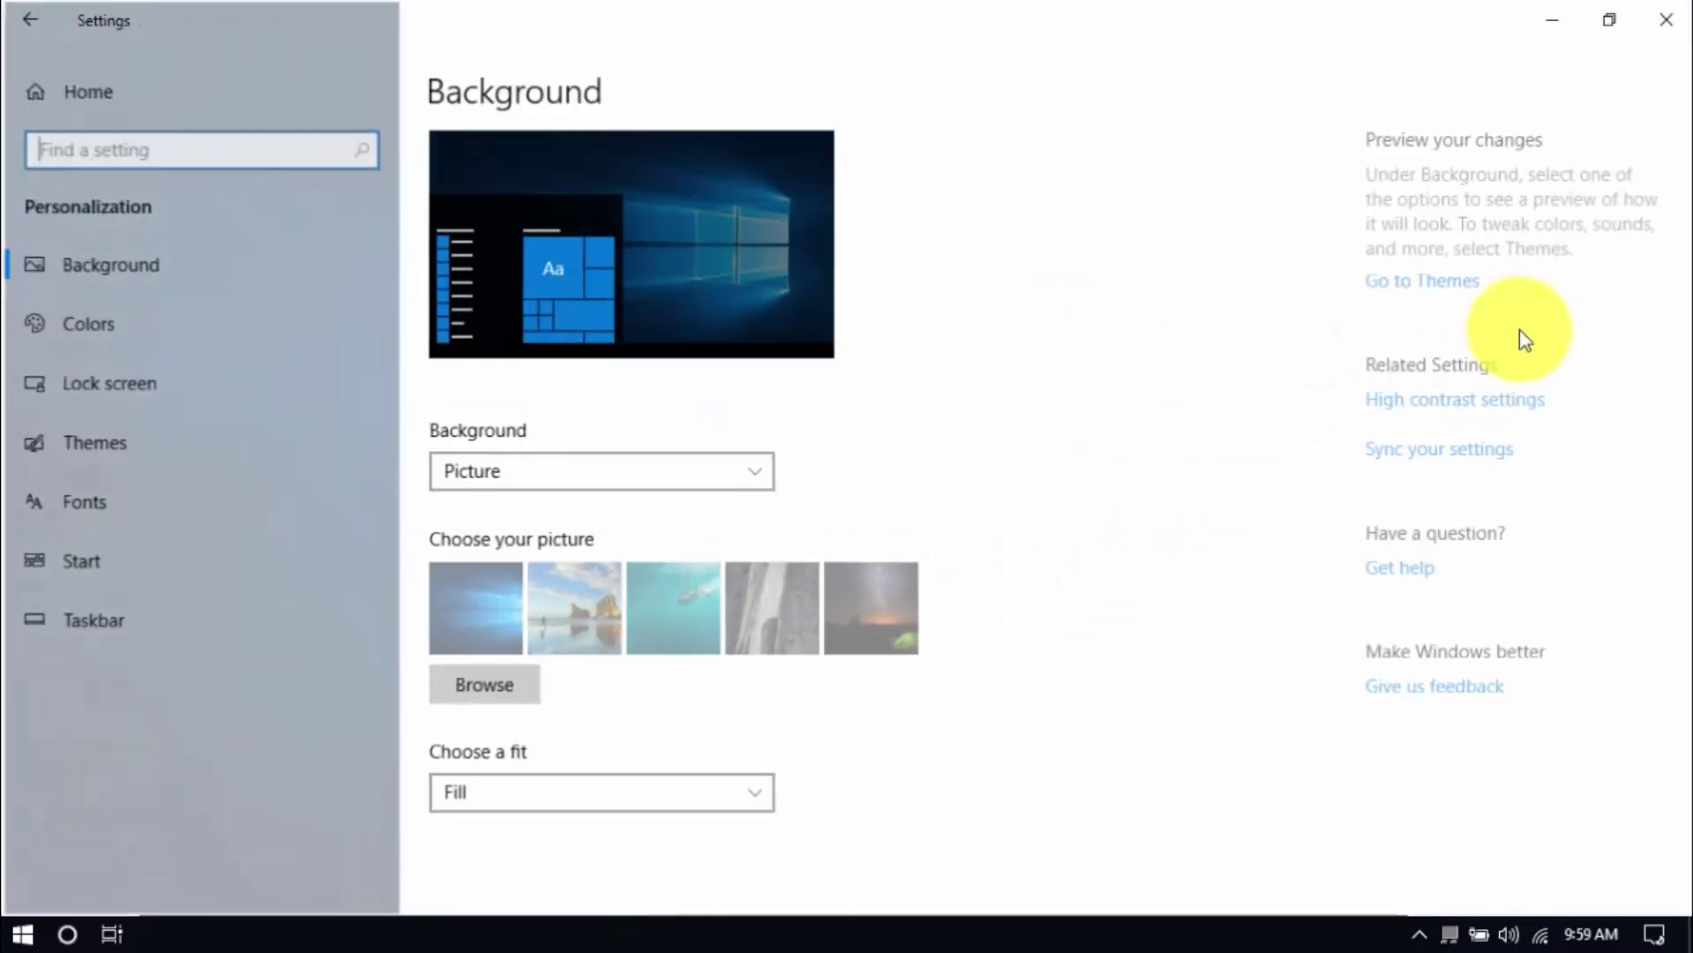
click(157, 328)
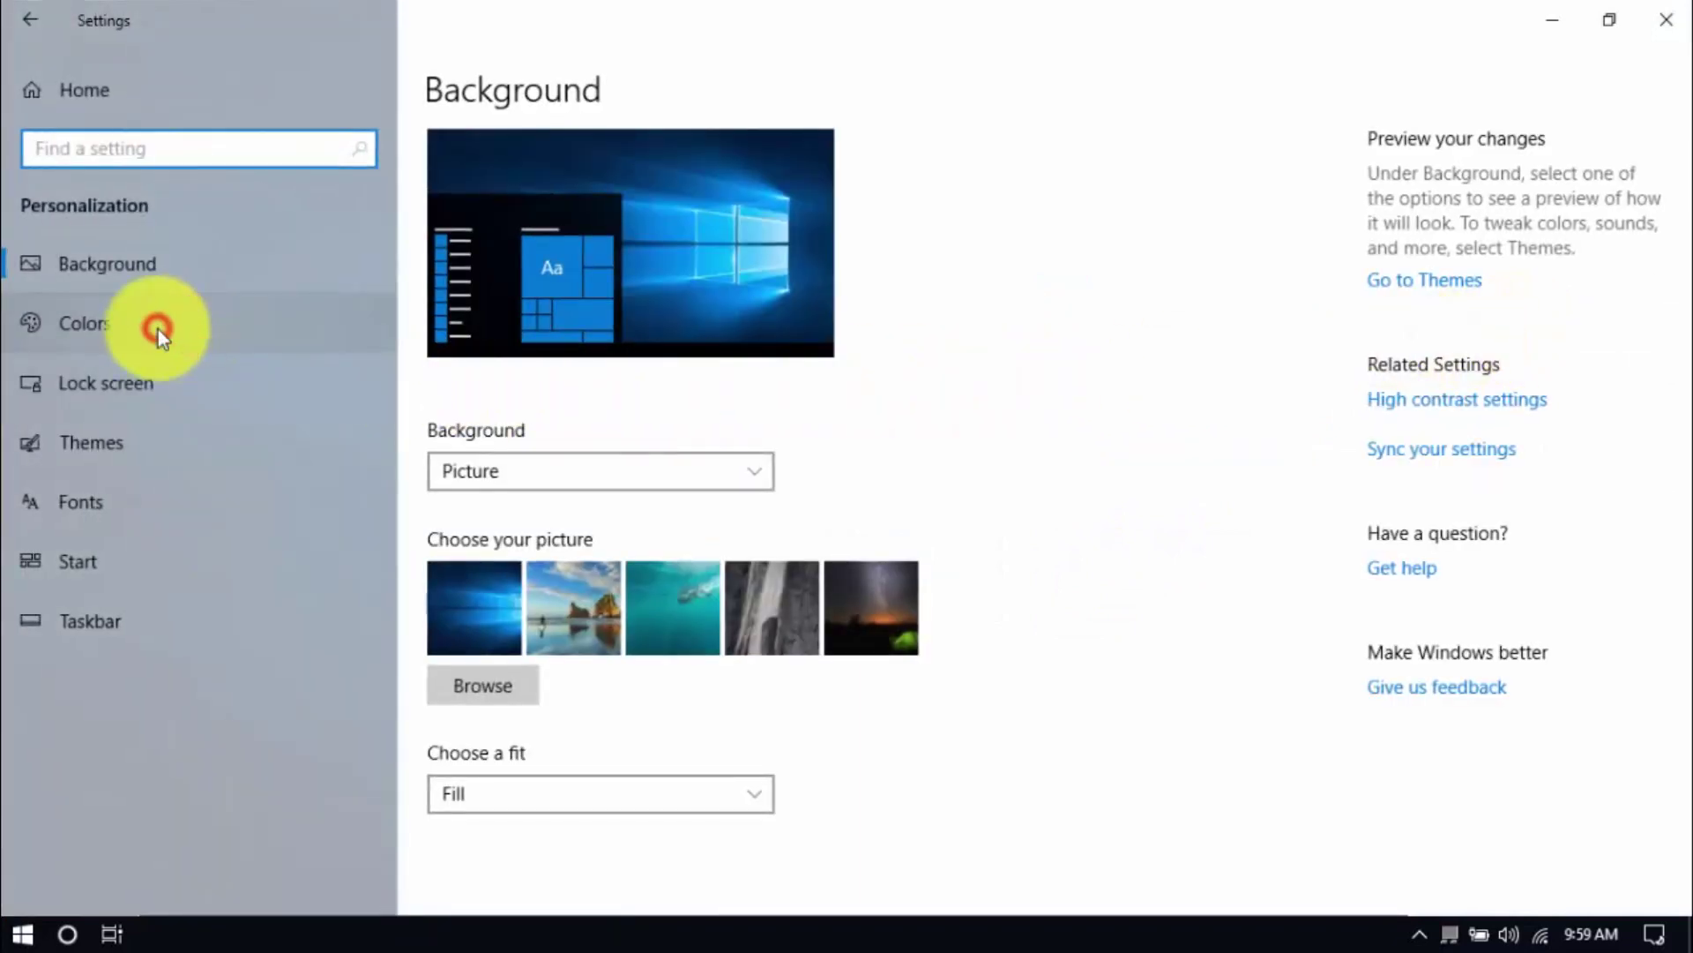
scroll(1076, 585, down, 8)
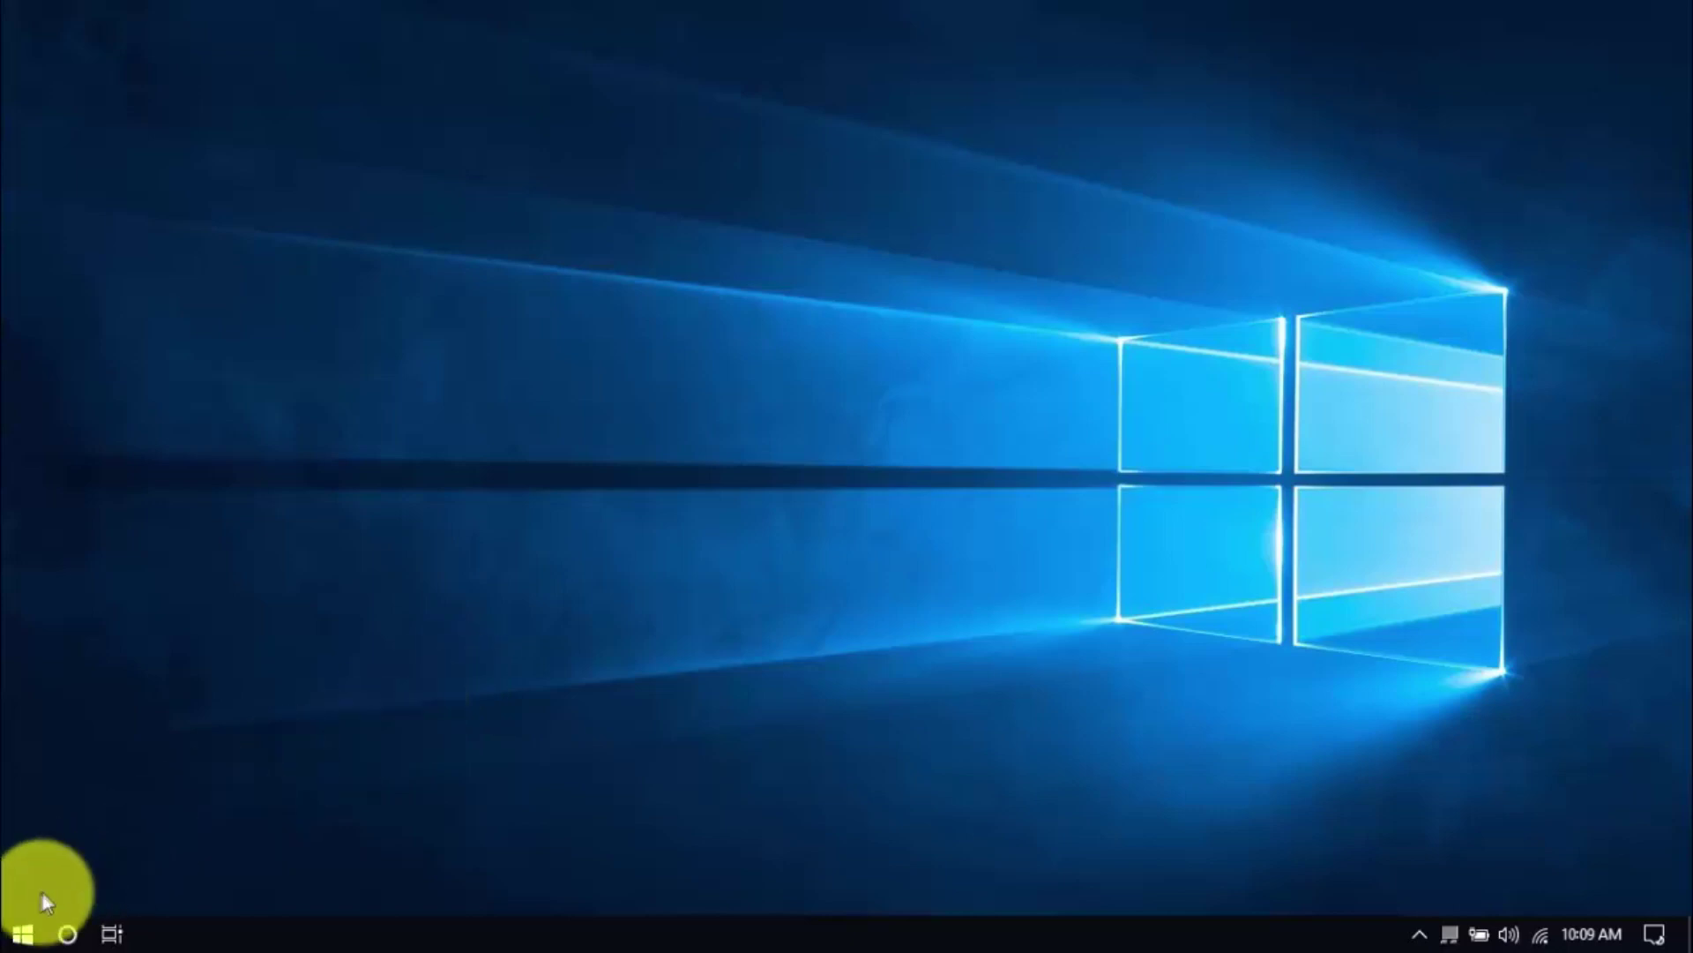
click(22, 933)
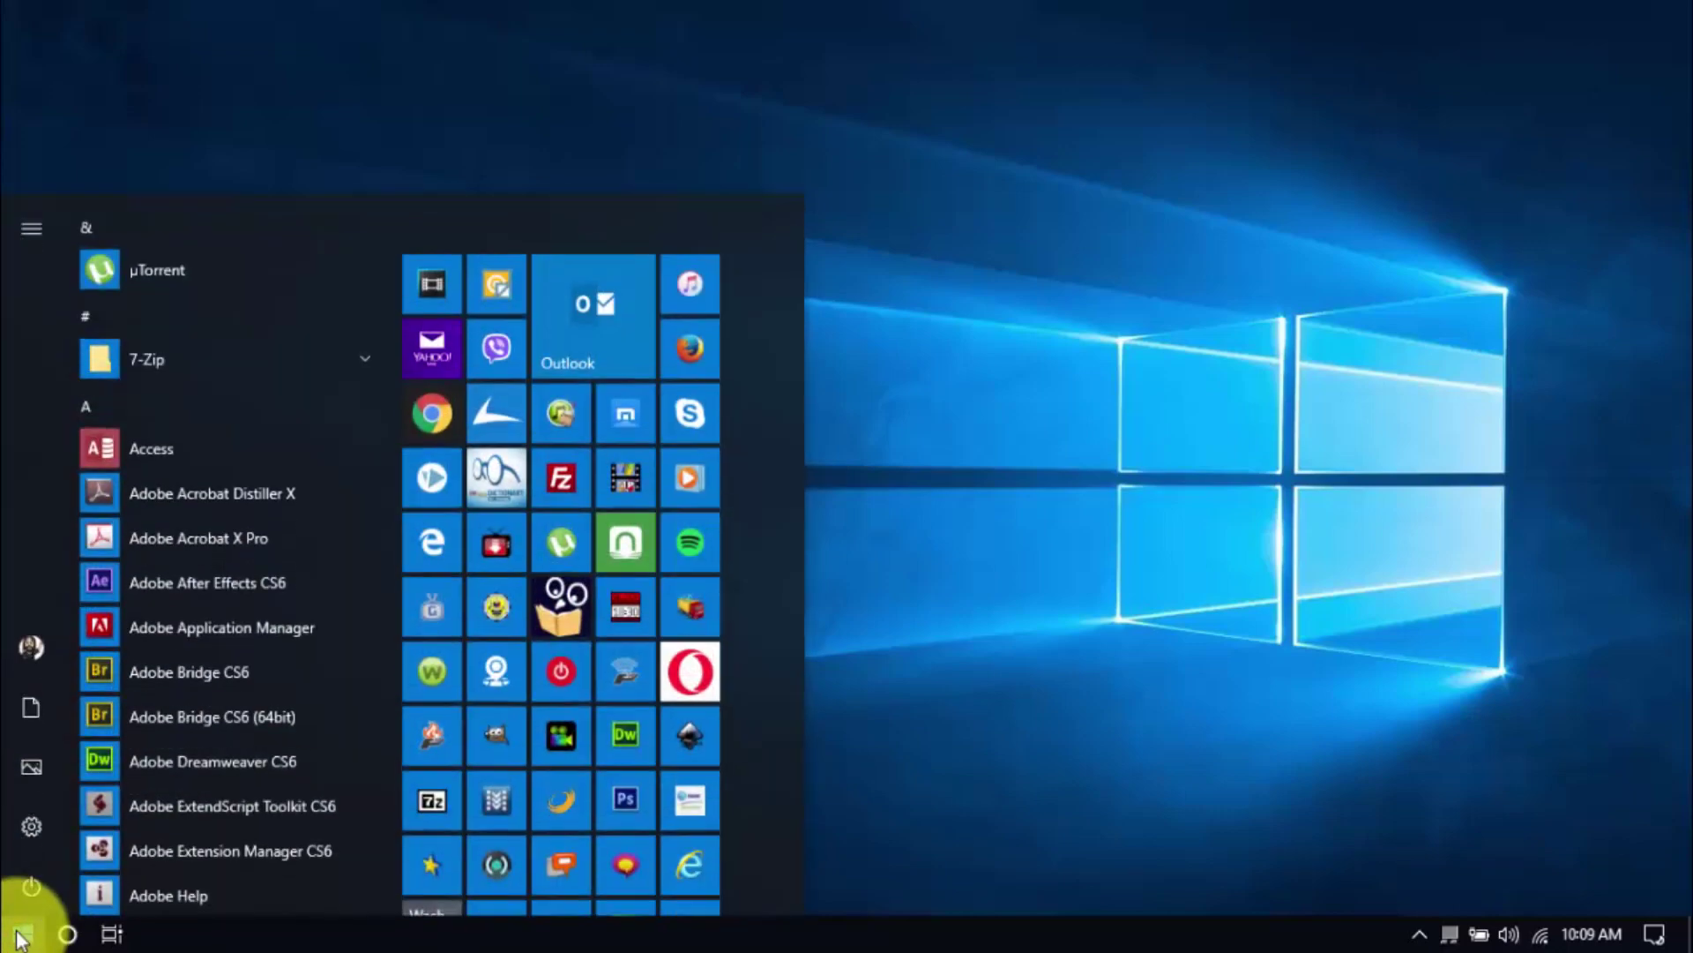
text(defrag)
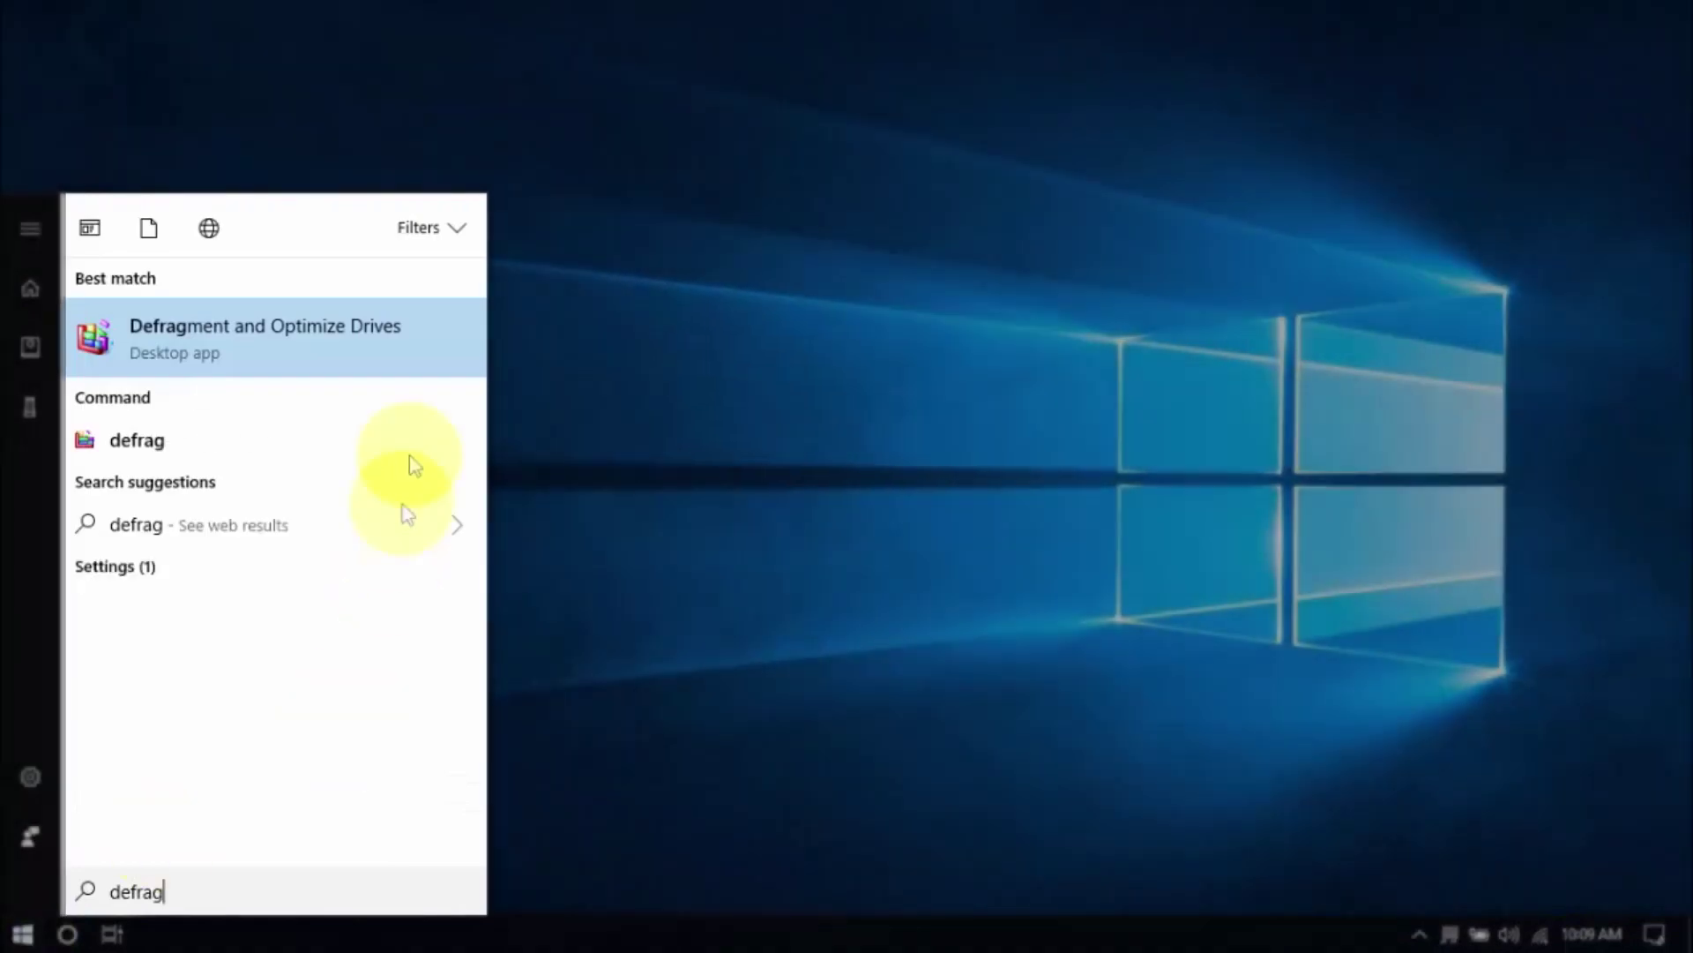
key(Return)
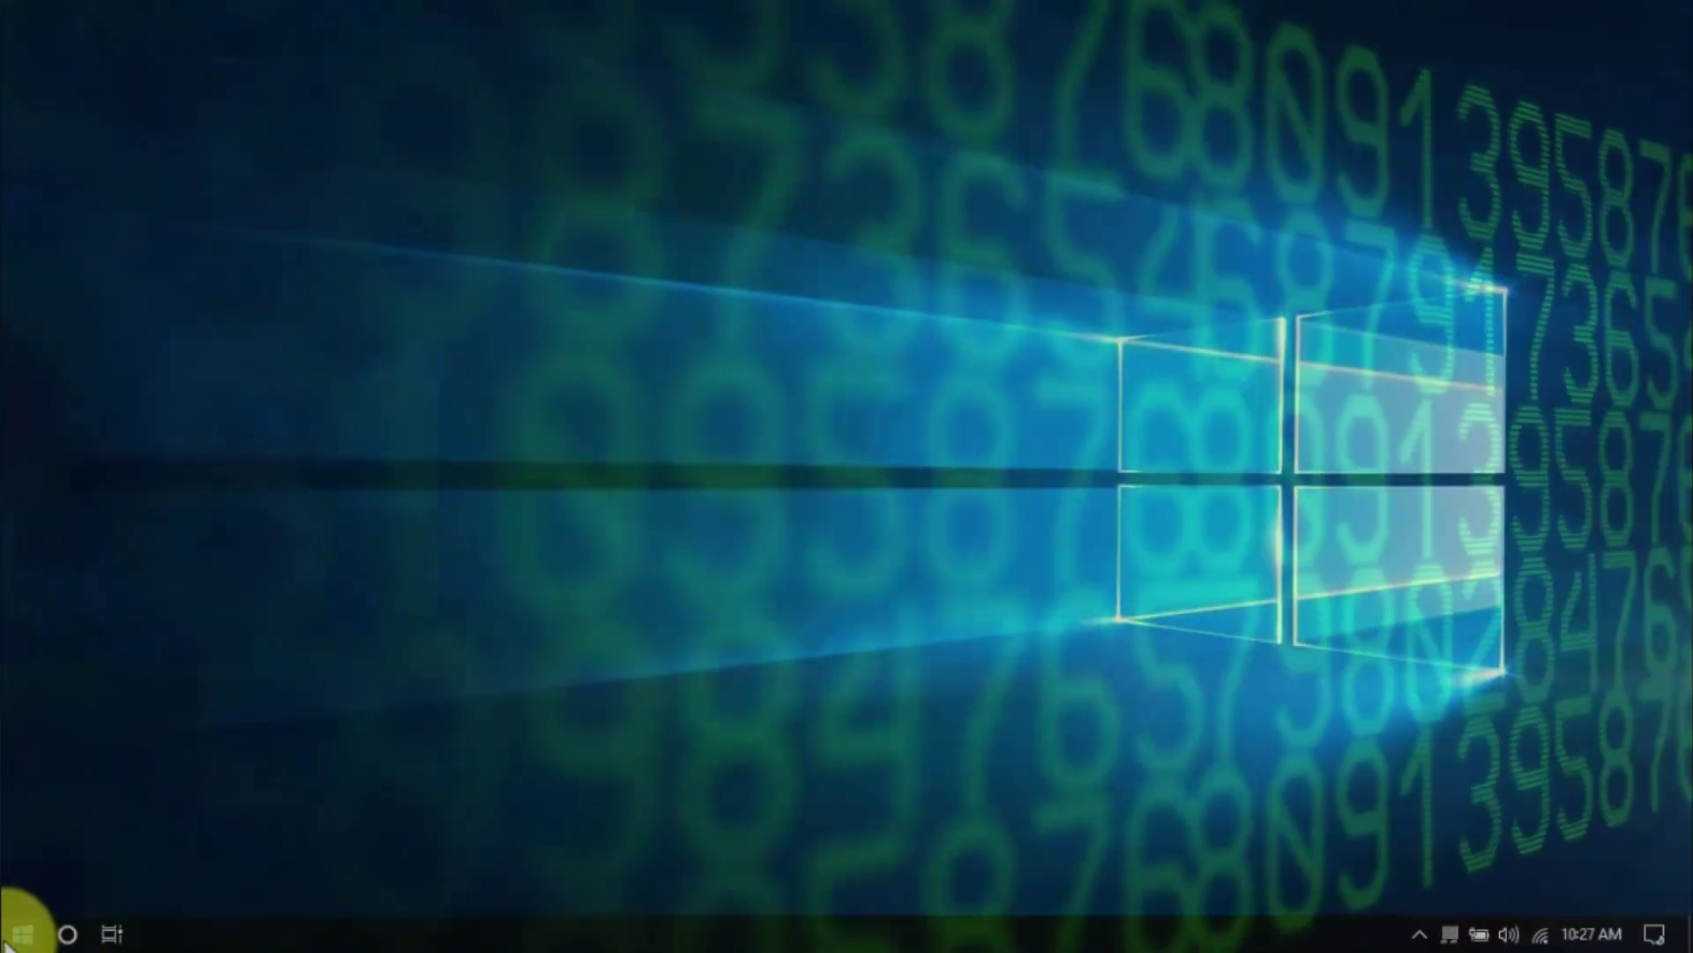
Open the user's Temp folder by running %temp% from the Run box
right_click(20, 931)
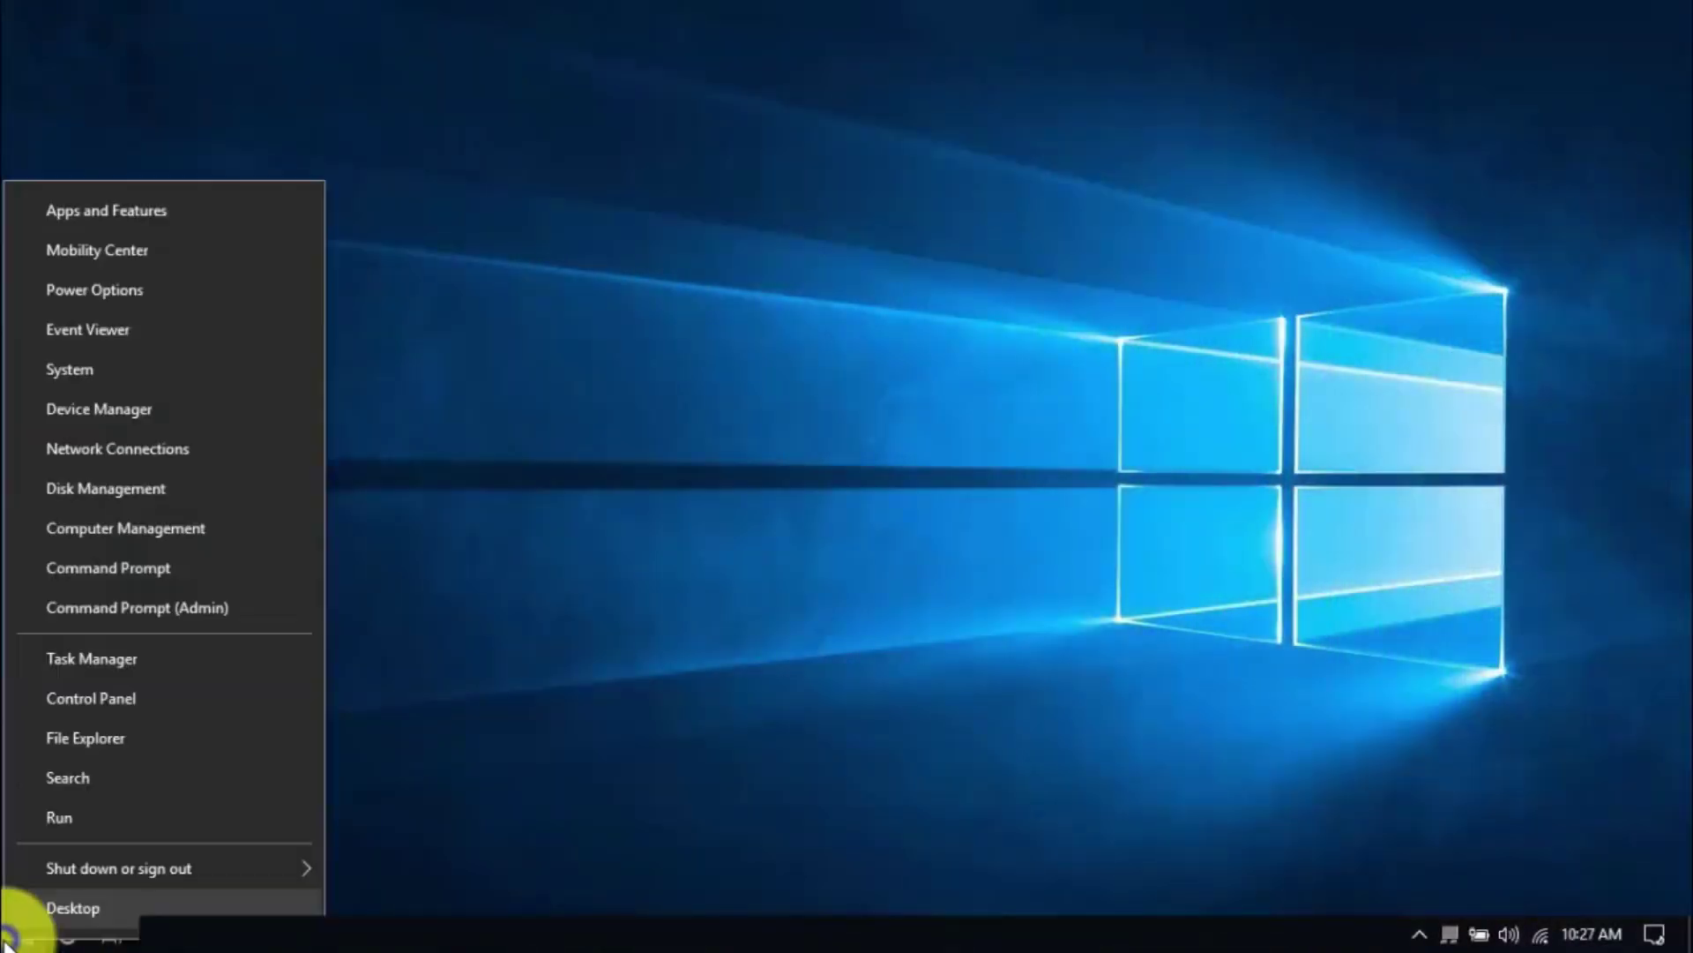
click(83, 814)
text(%temp%)
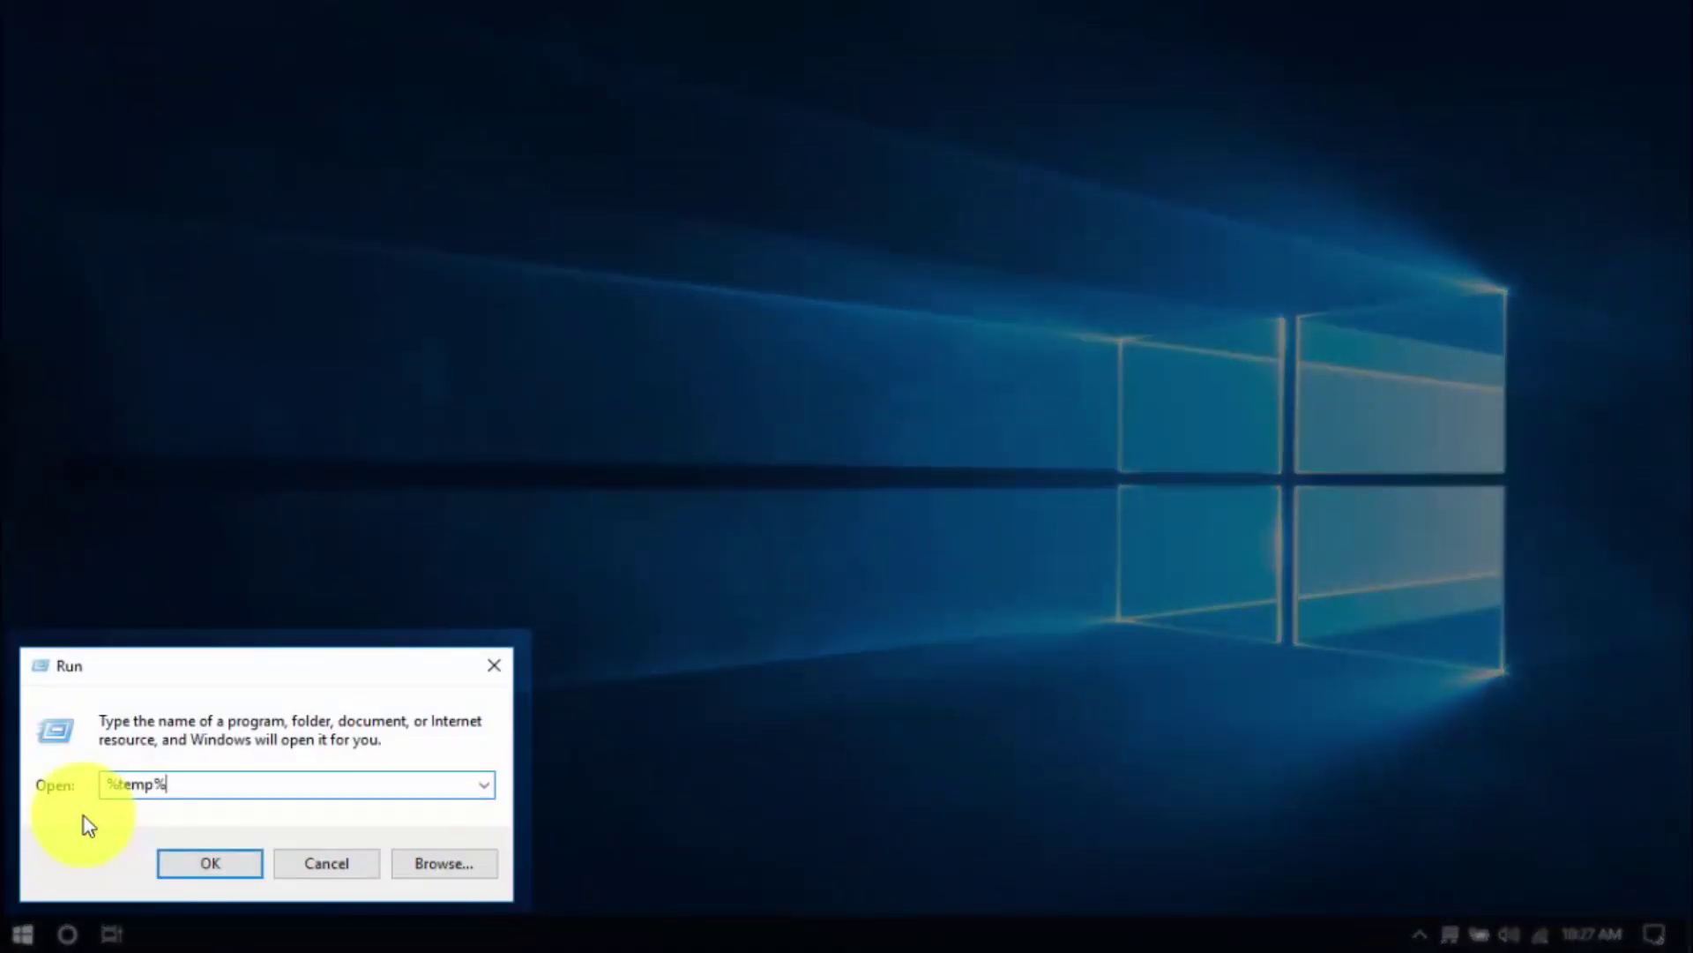
key(Return)
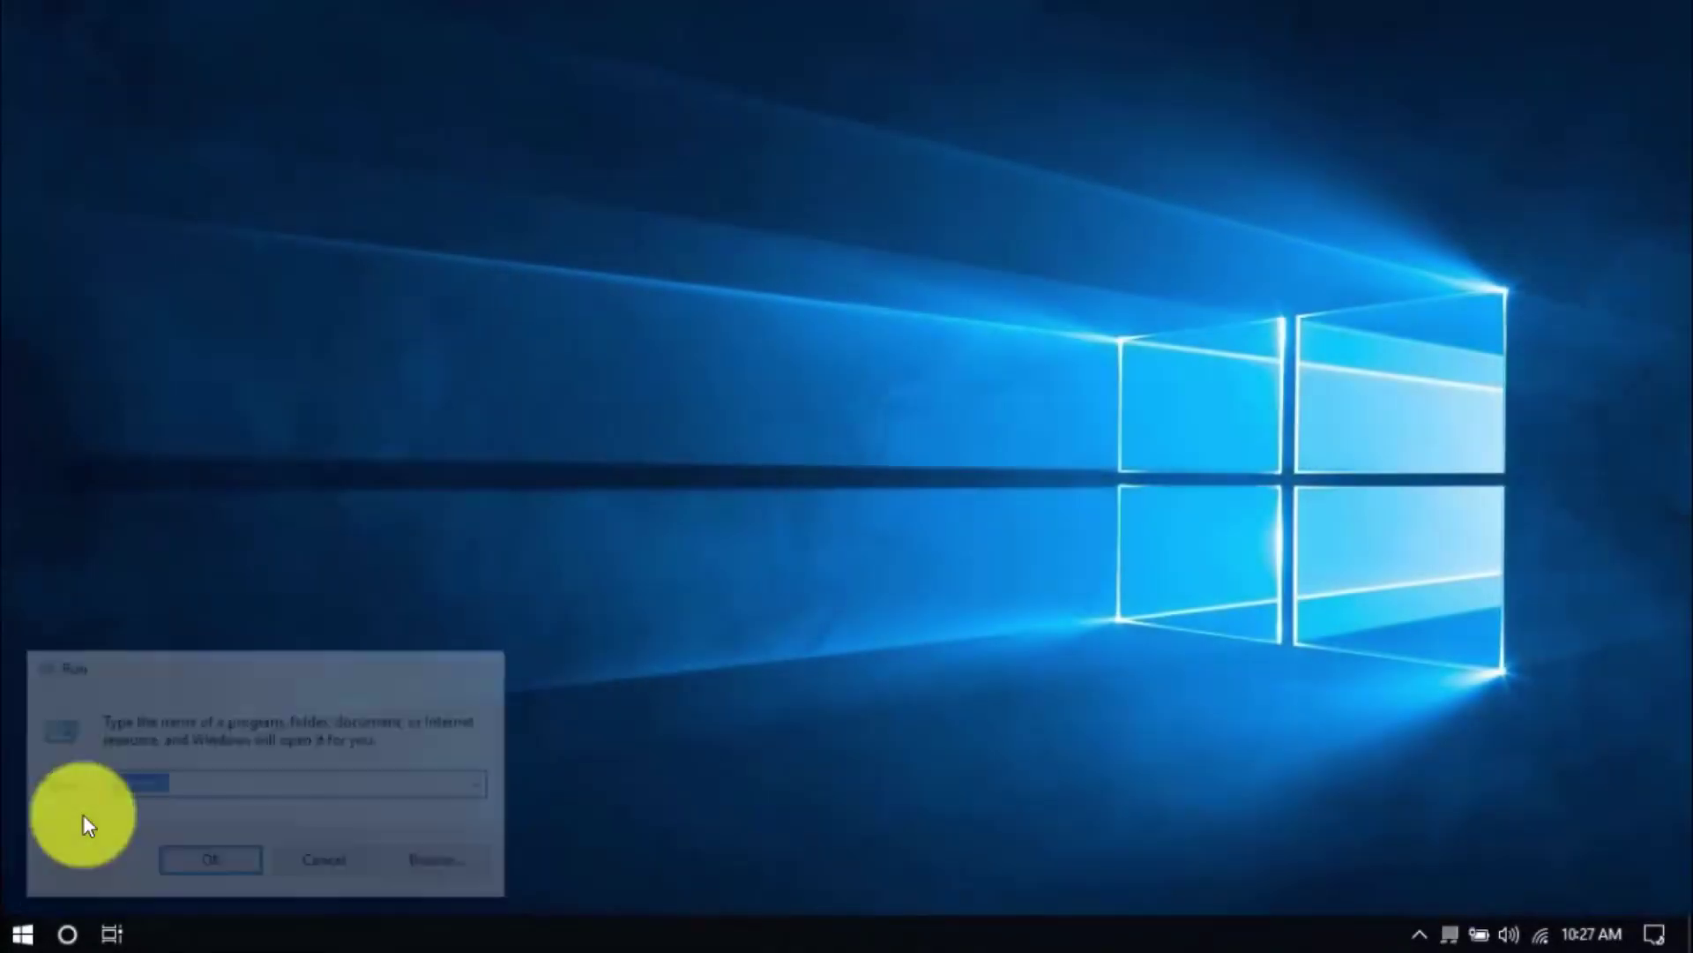
Select all 57 temporary files and delete them
click(989, 635)
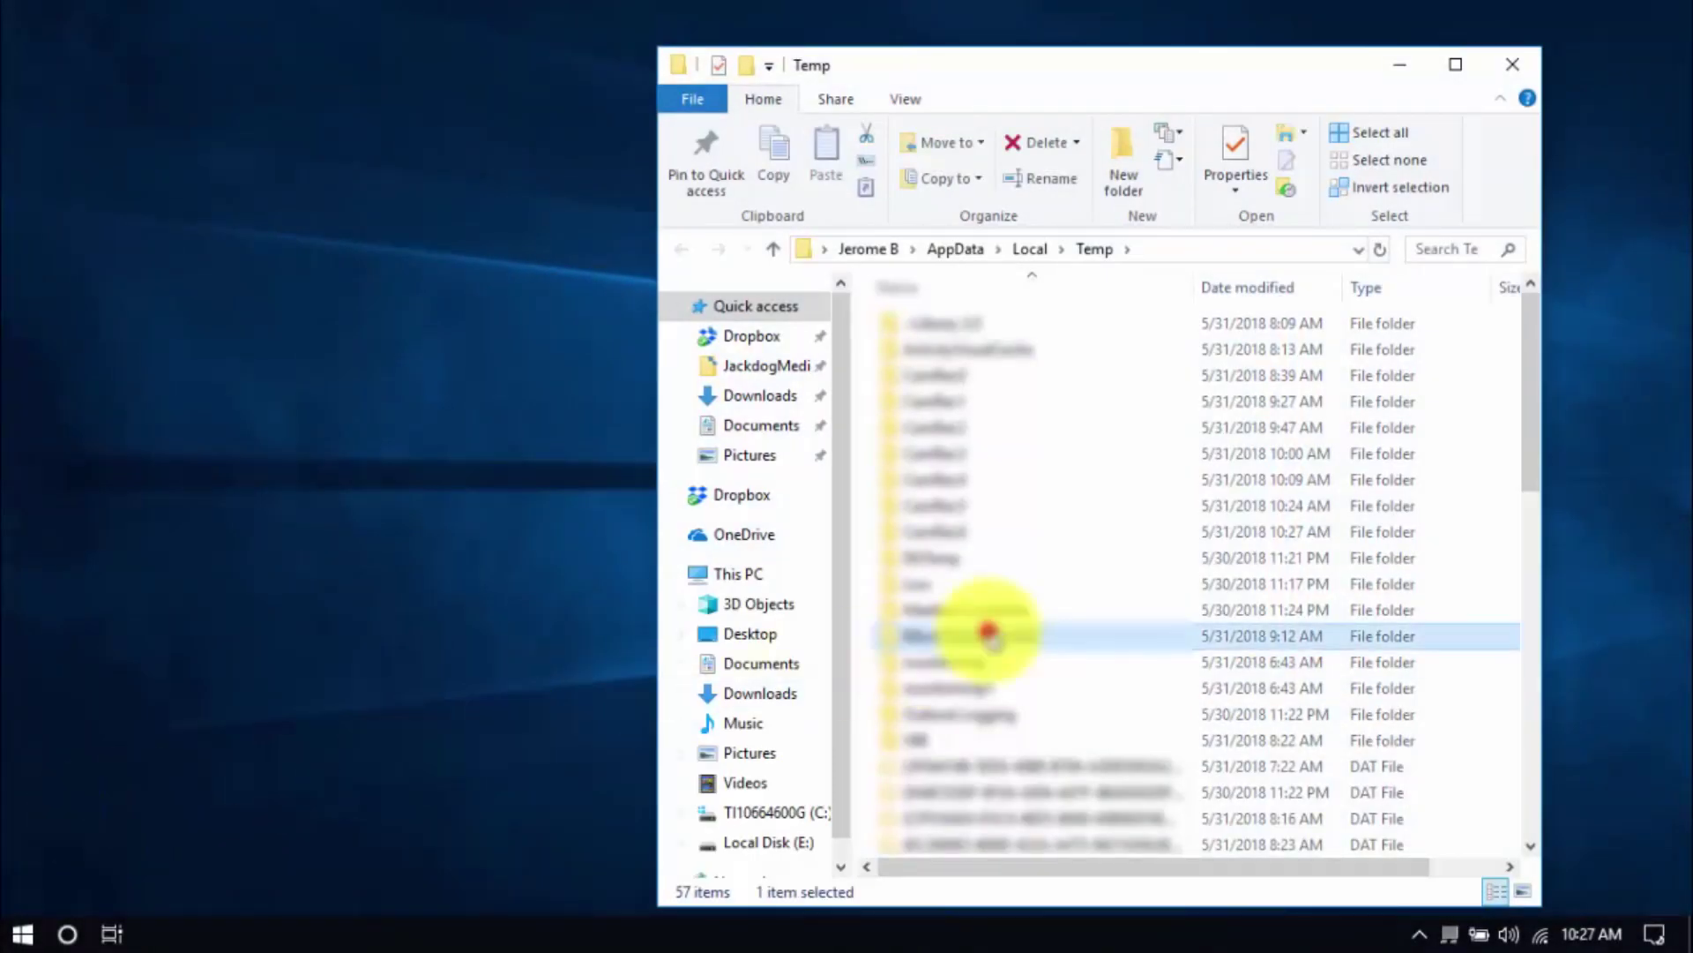
key(ctrl+a)
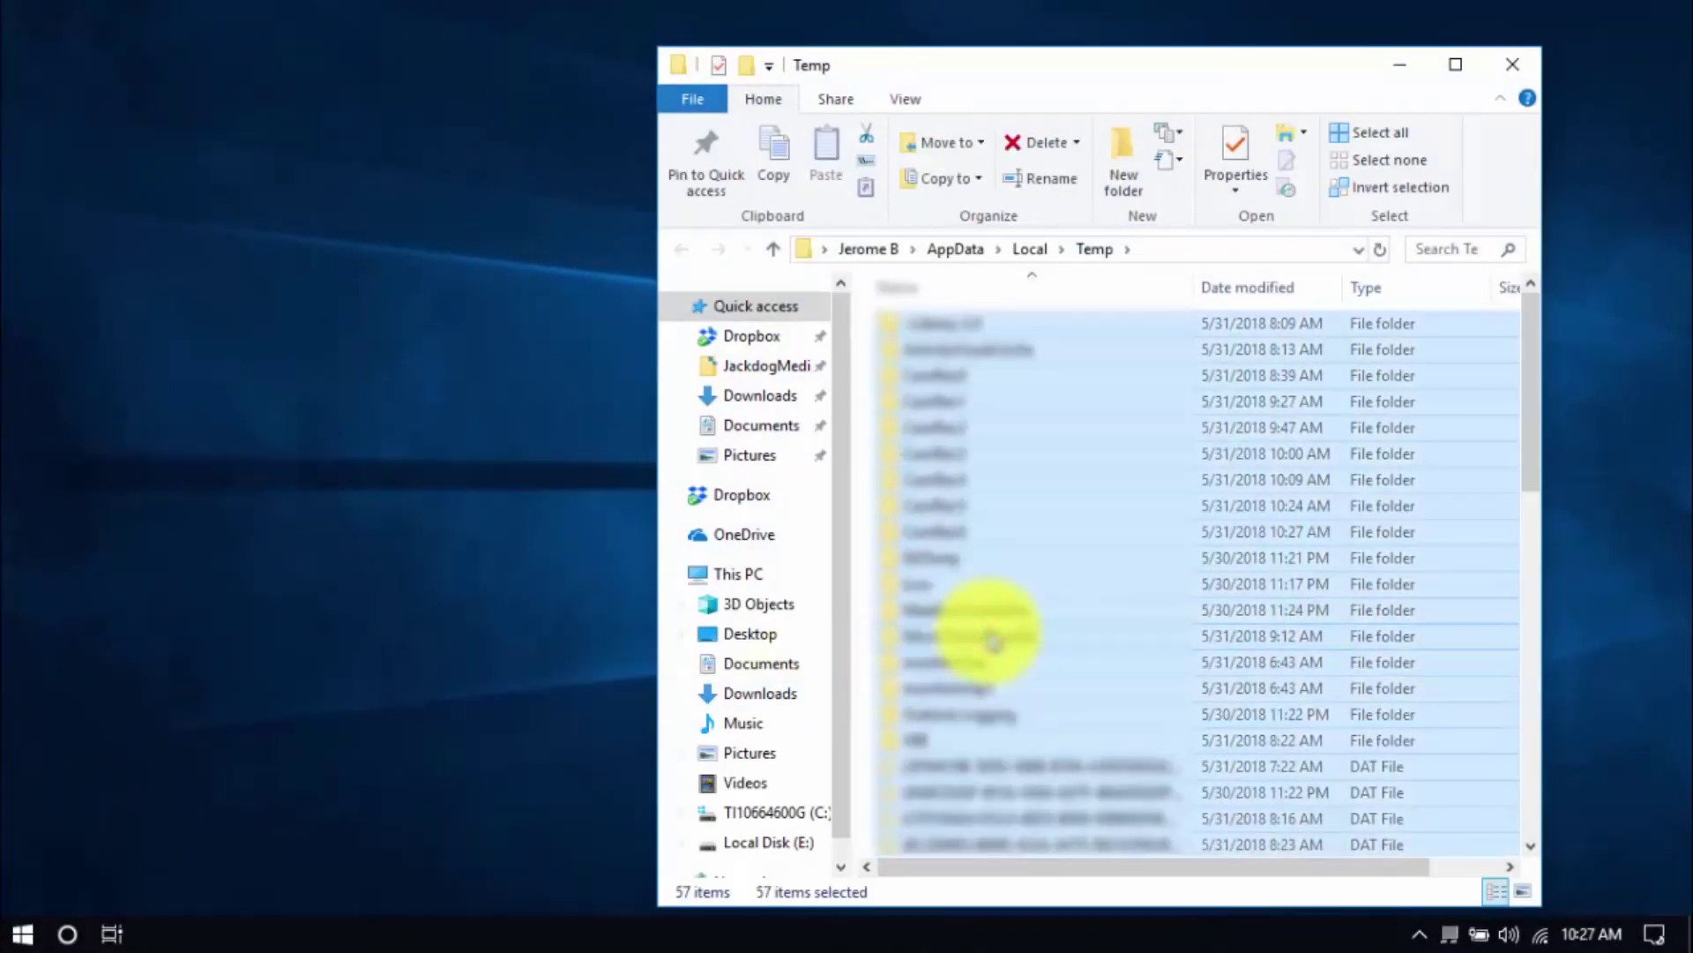
key(Delete)
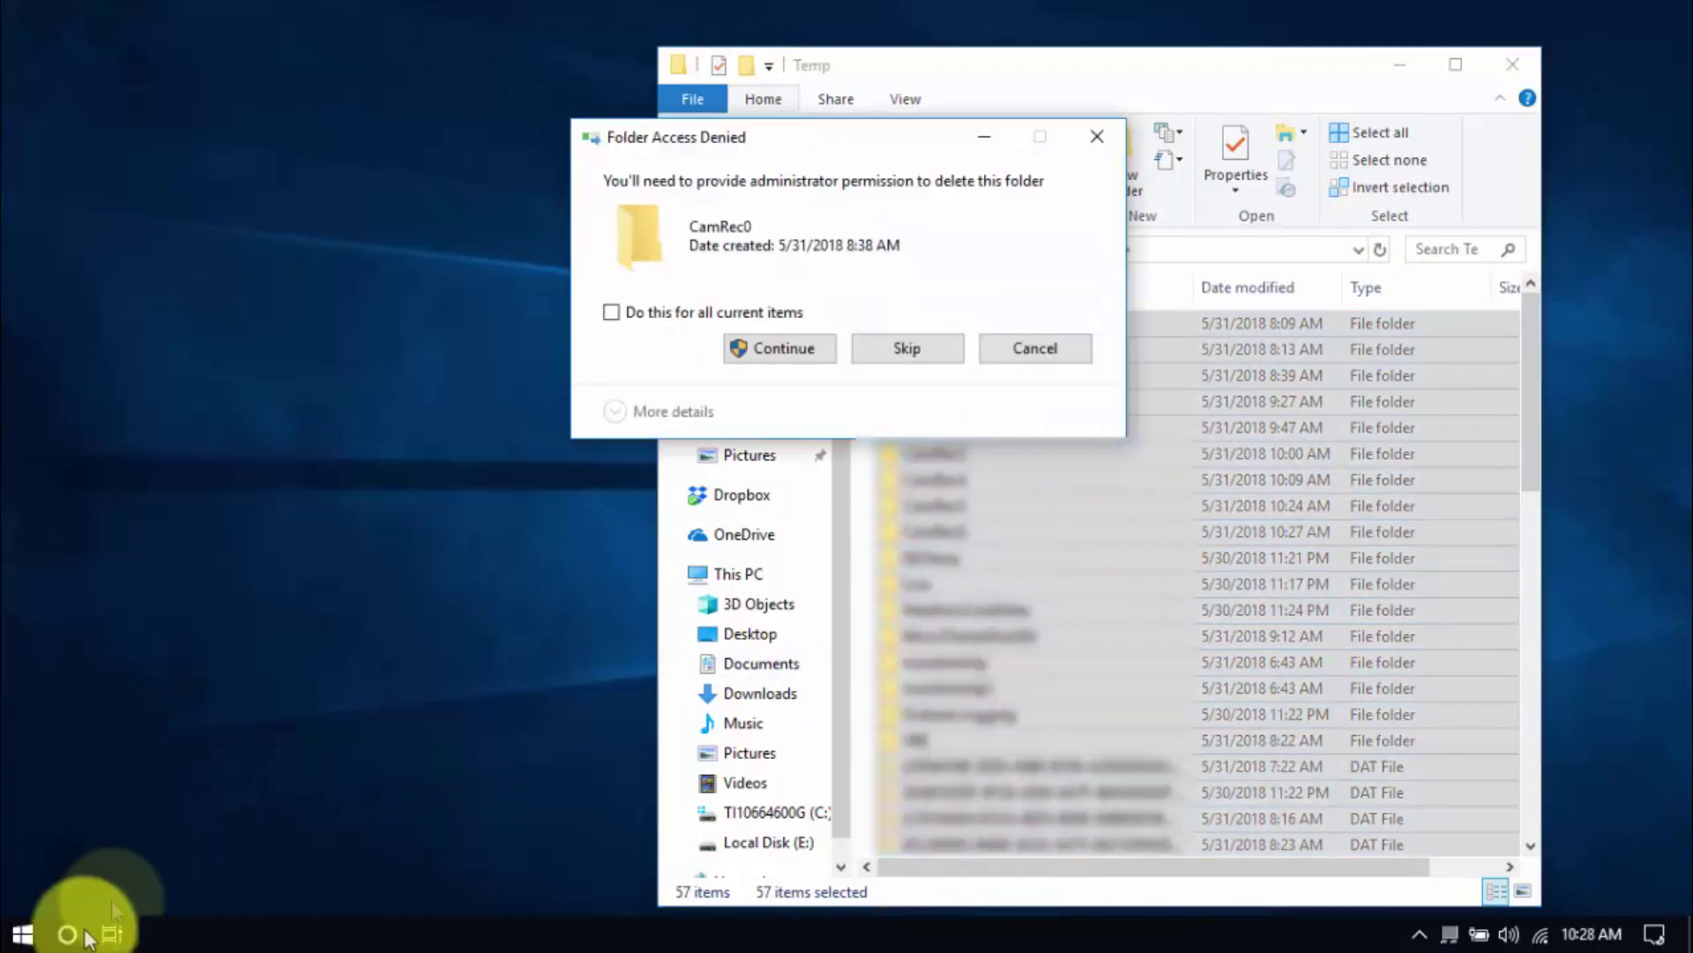
Open C:\Windows\Temp via Run, select all 95 items and dismiss the permission prompt
right_click(25, 933)
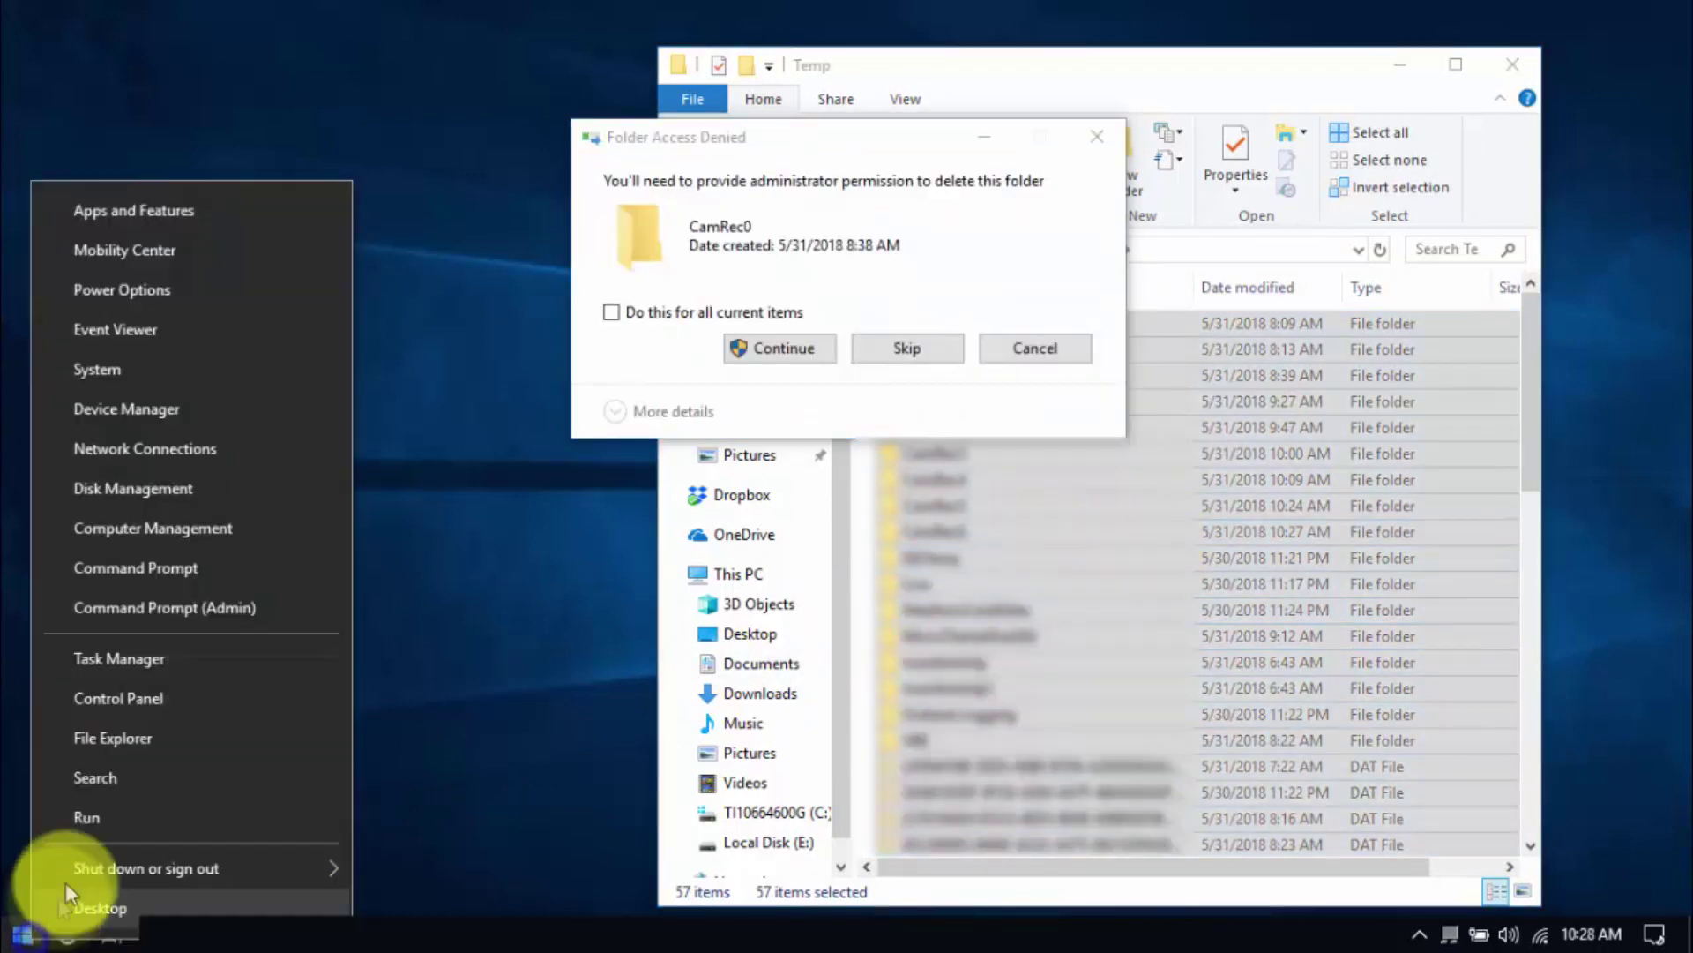
click(100, 810)
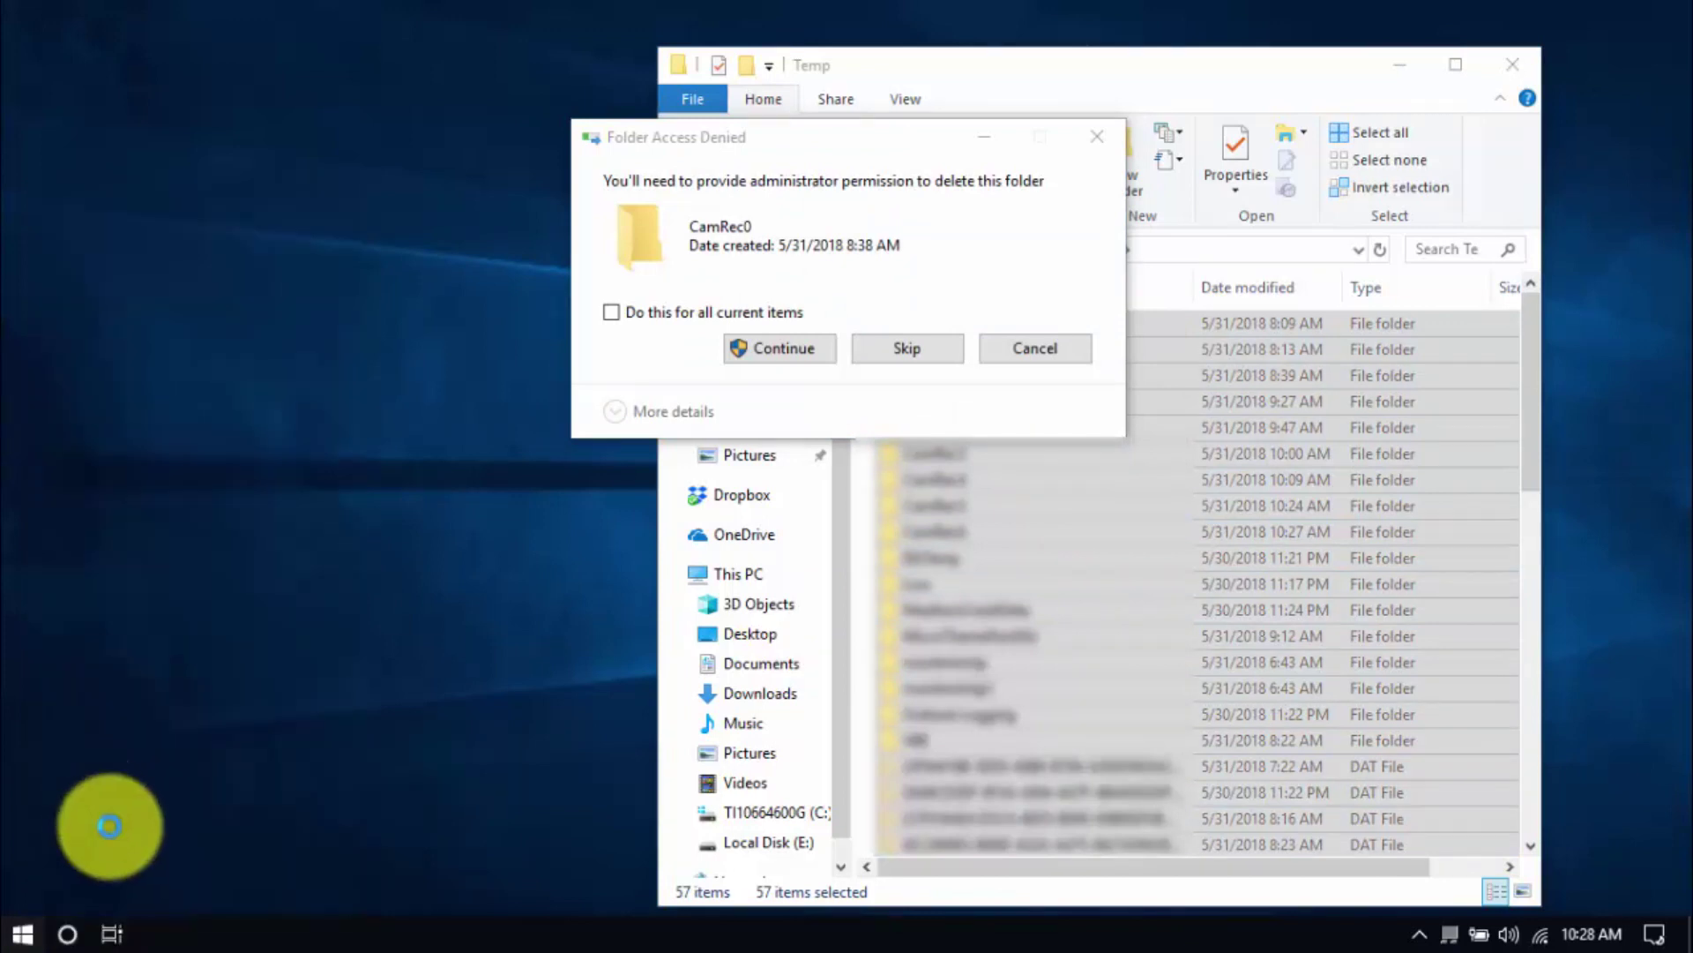
text(temp)
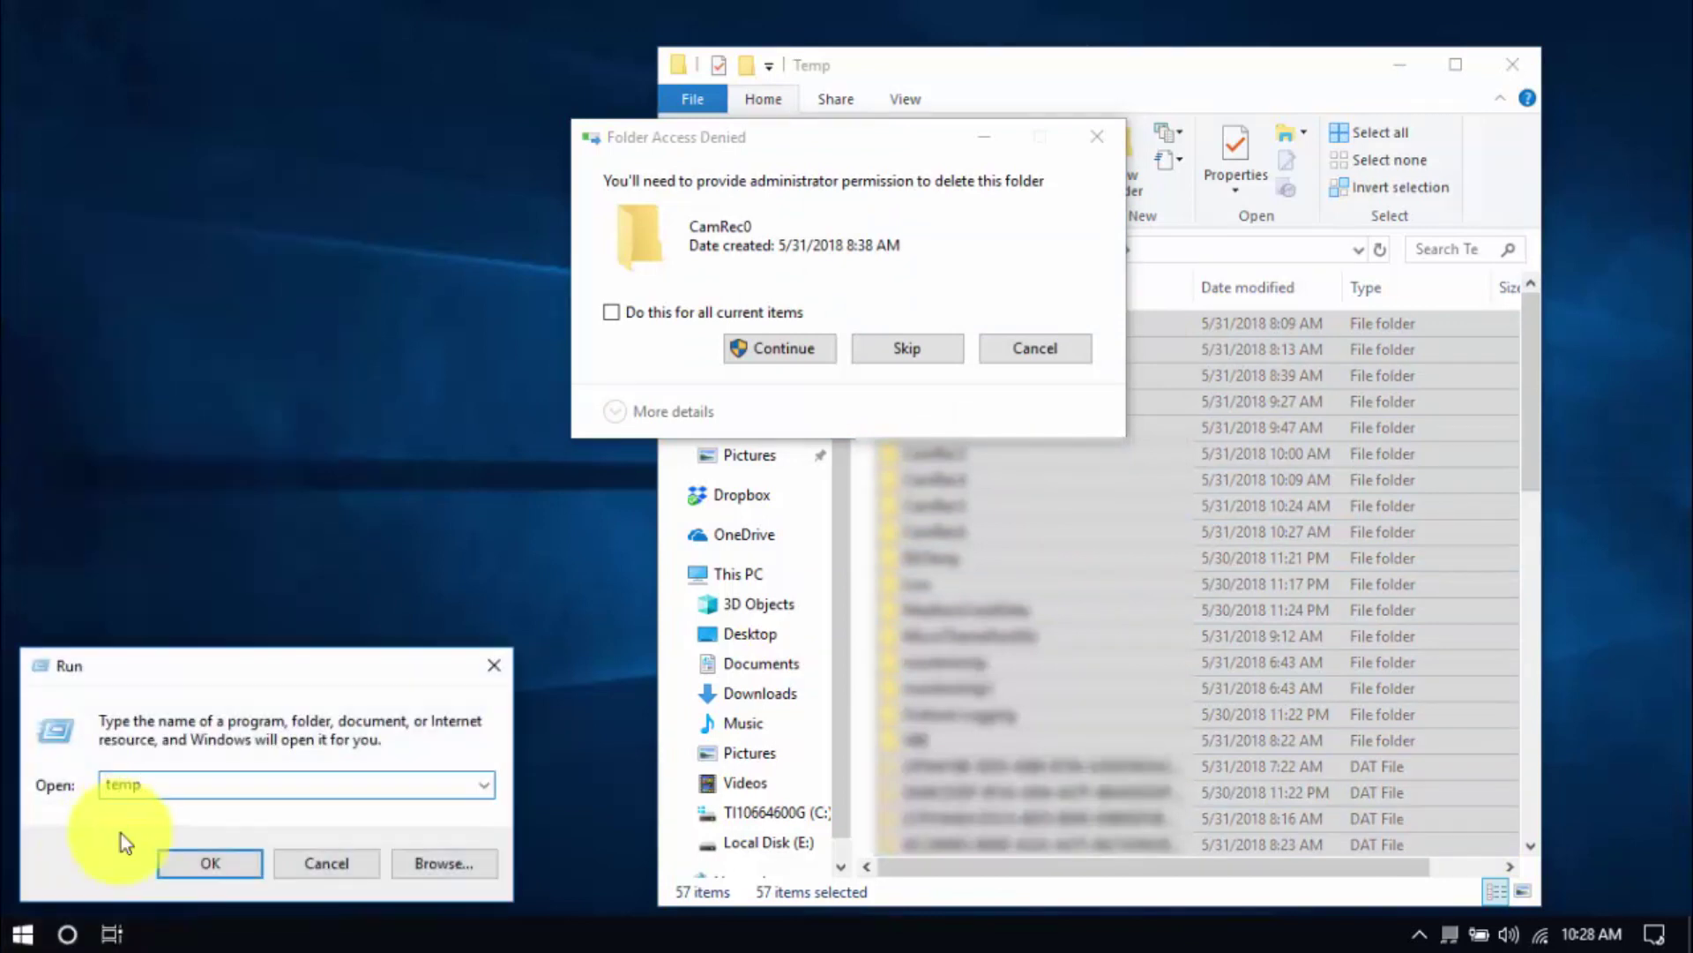
click(204, 866)
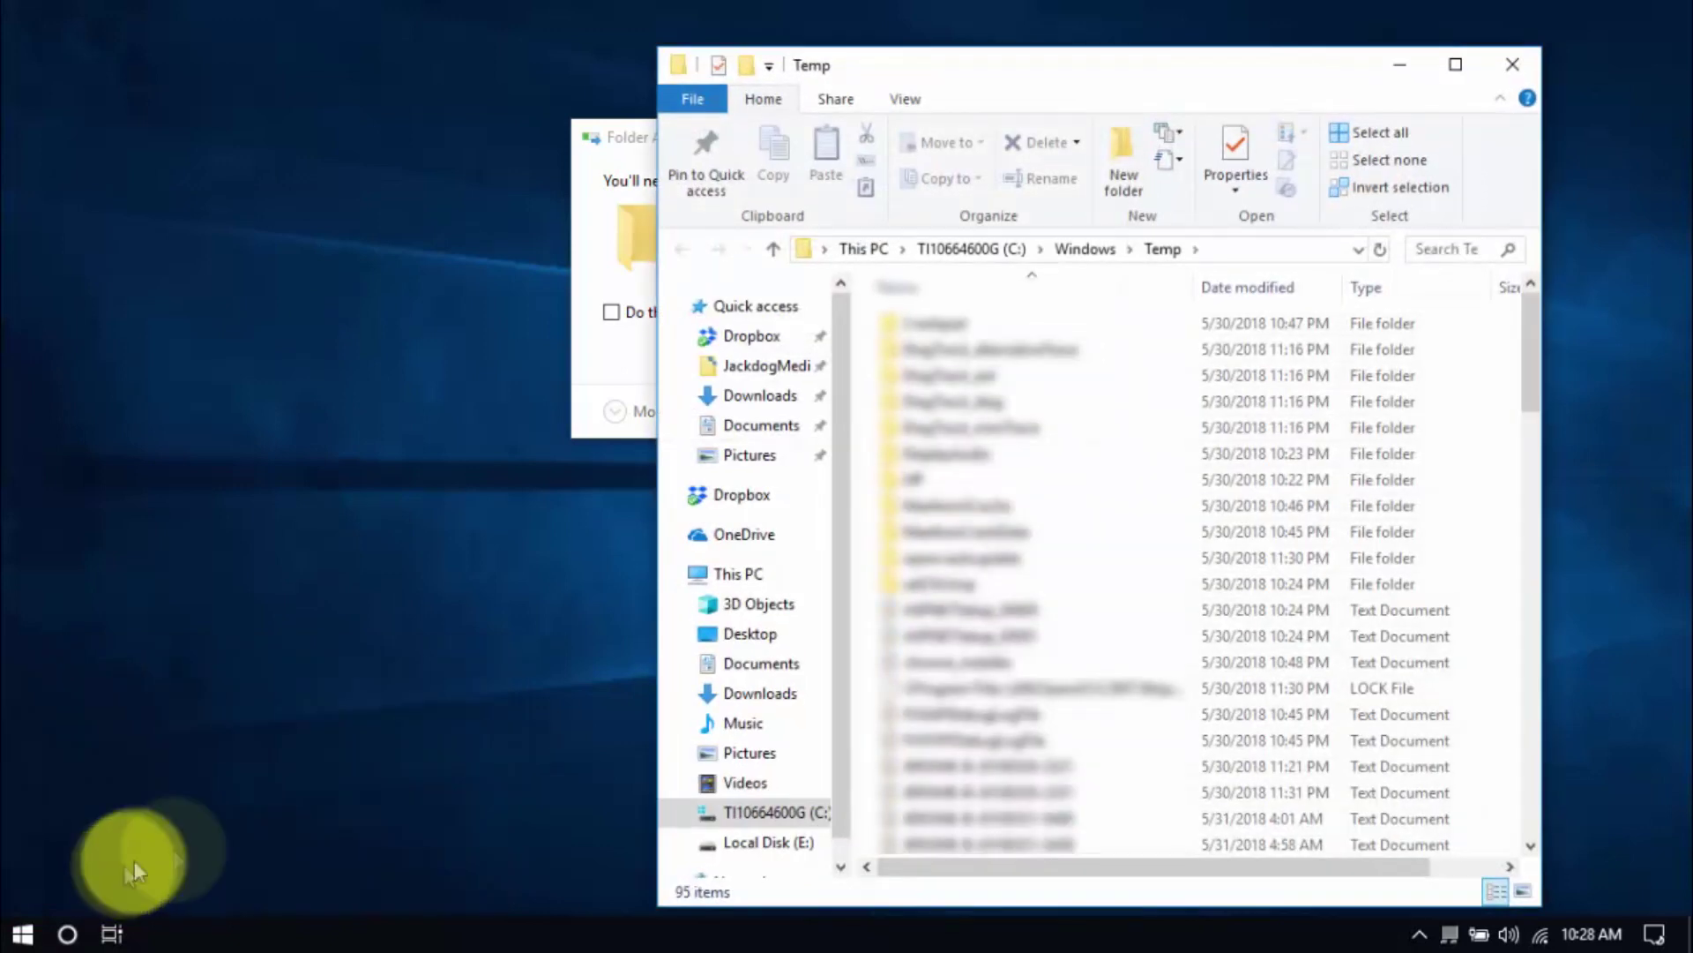
click(918, 609)
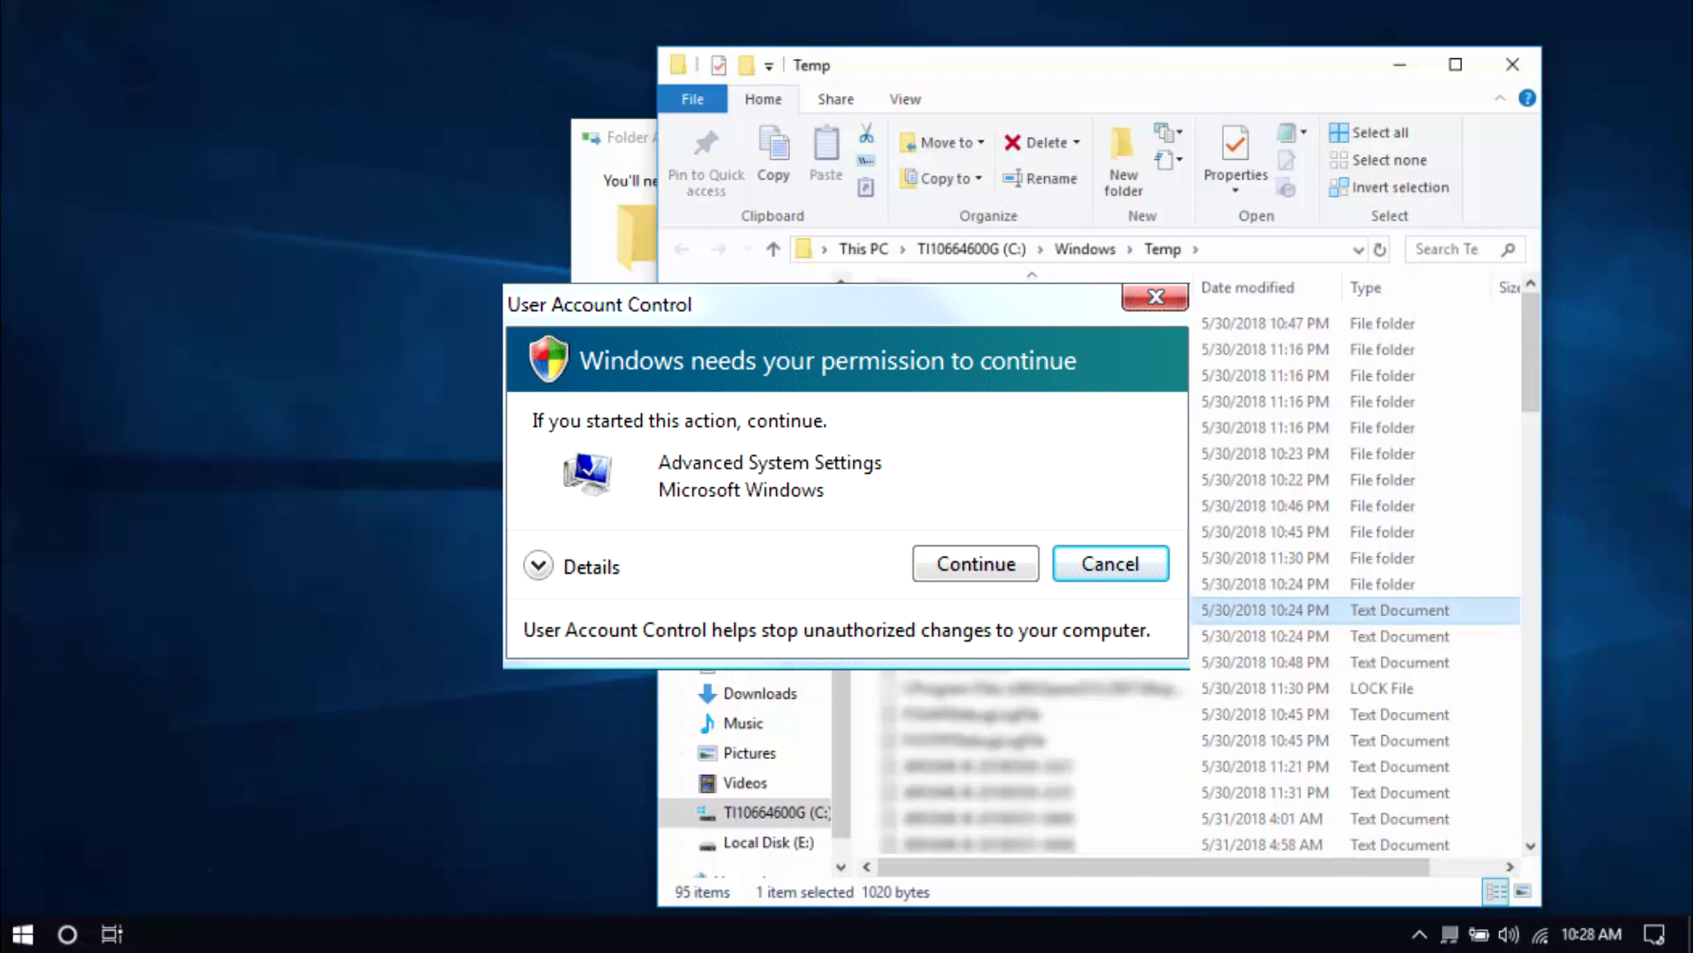
key(ctrl+a)
key(Escape)
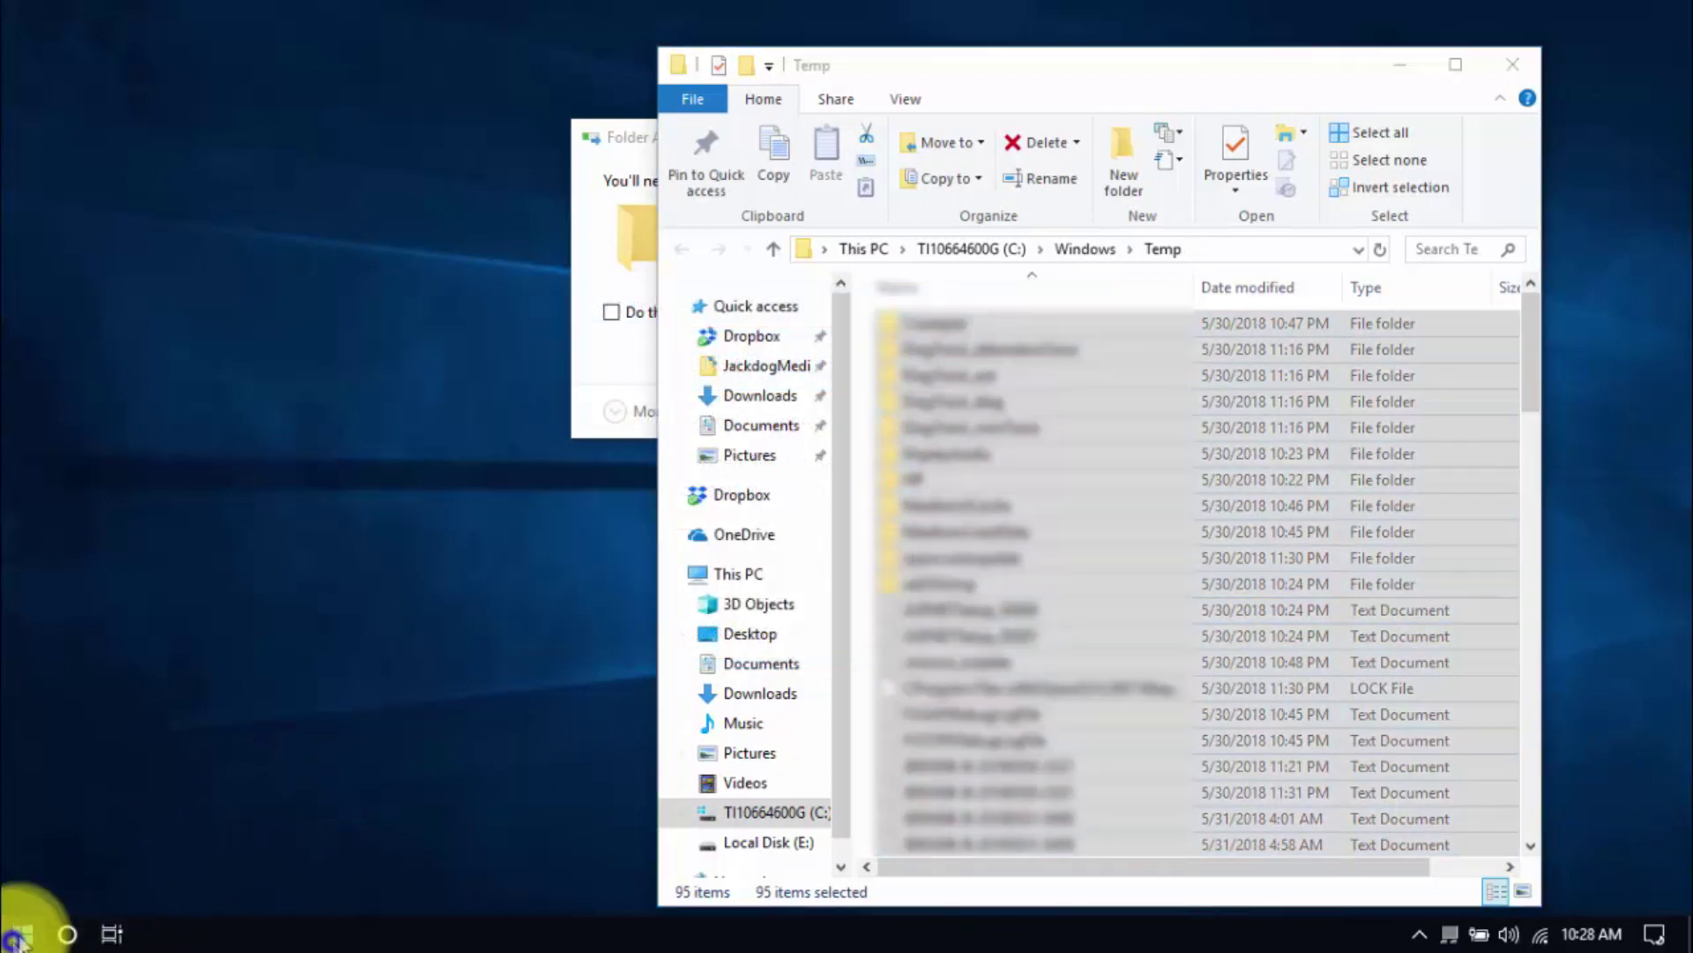
Open the Windows Prefetch folder by running 'prefe' from the Run box
right_click(18, 937)
click(95, 826)
text(prefe)
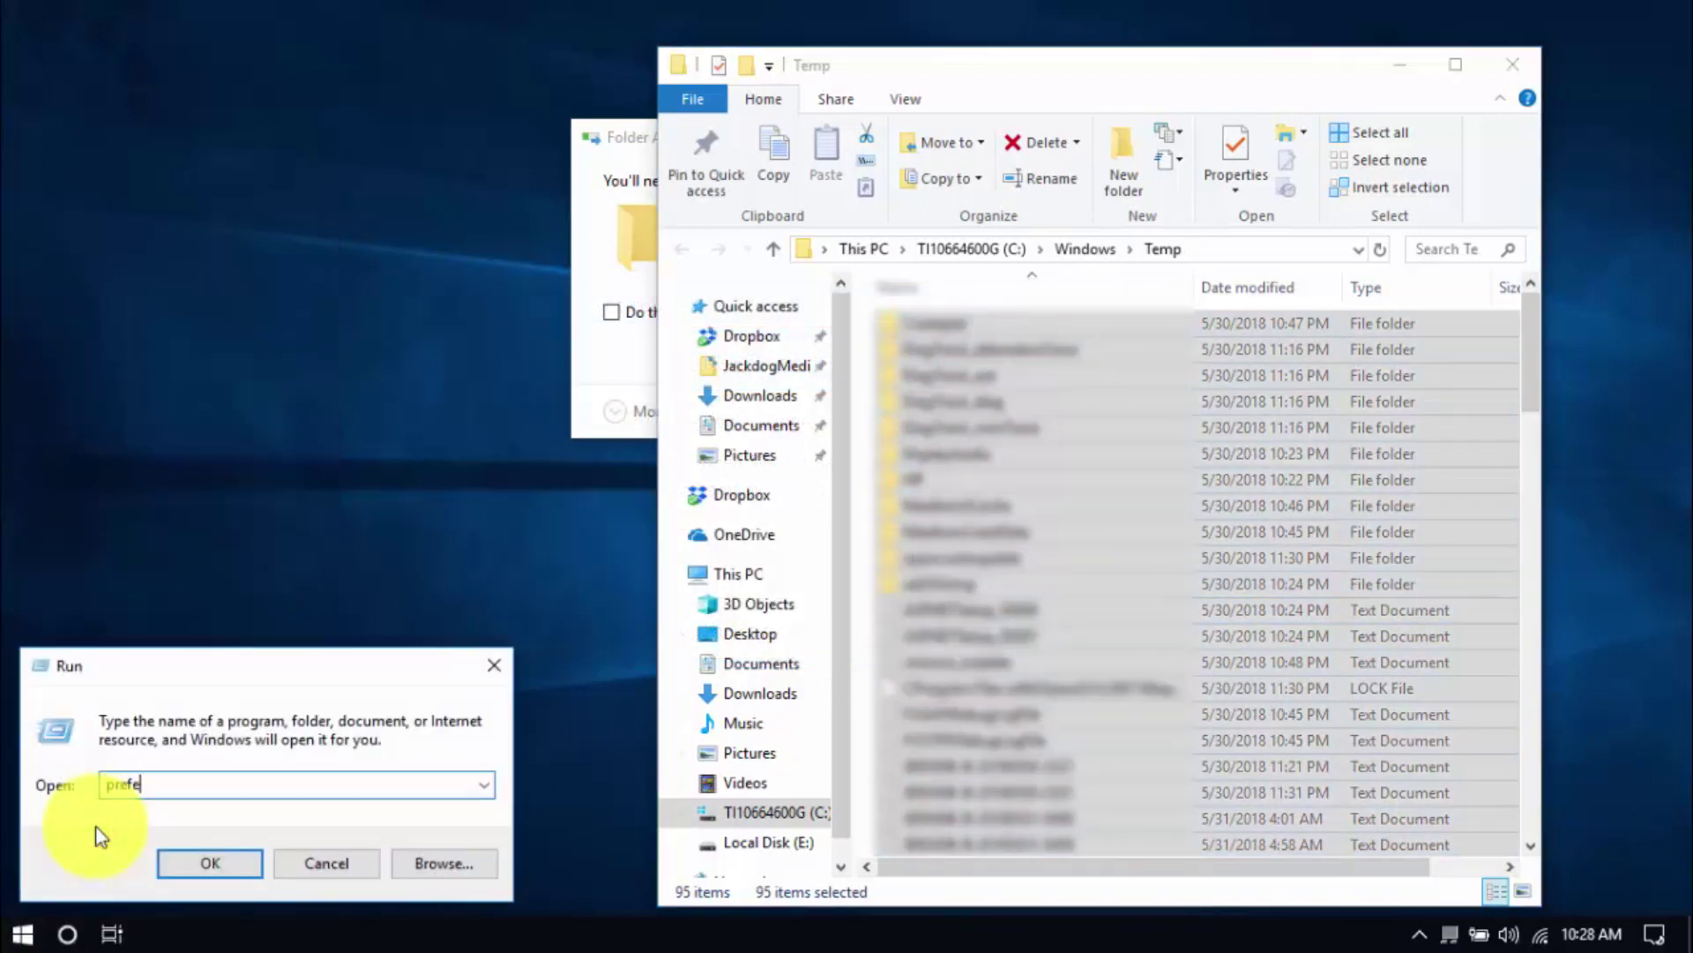
key(Return)
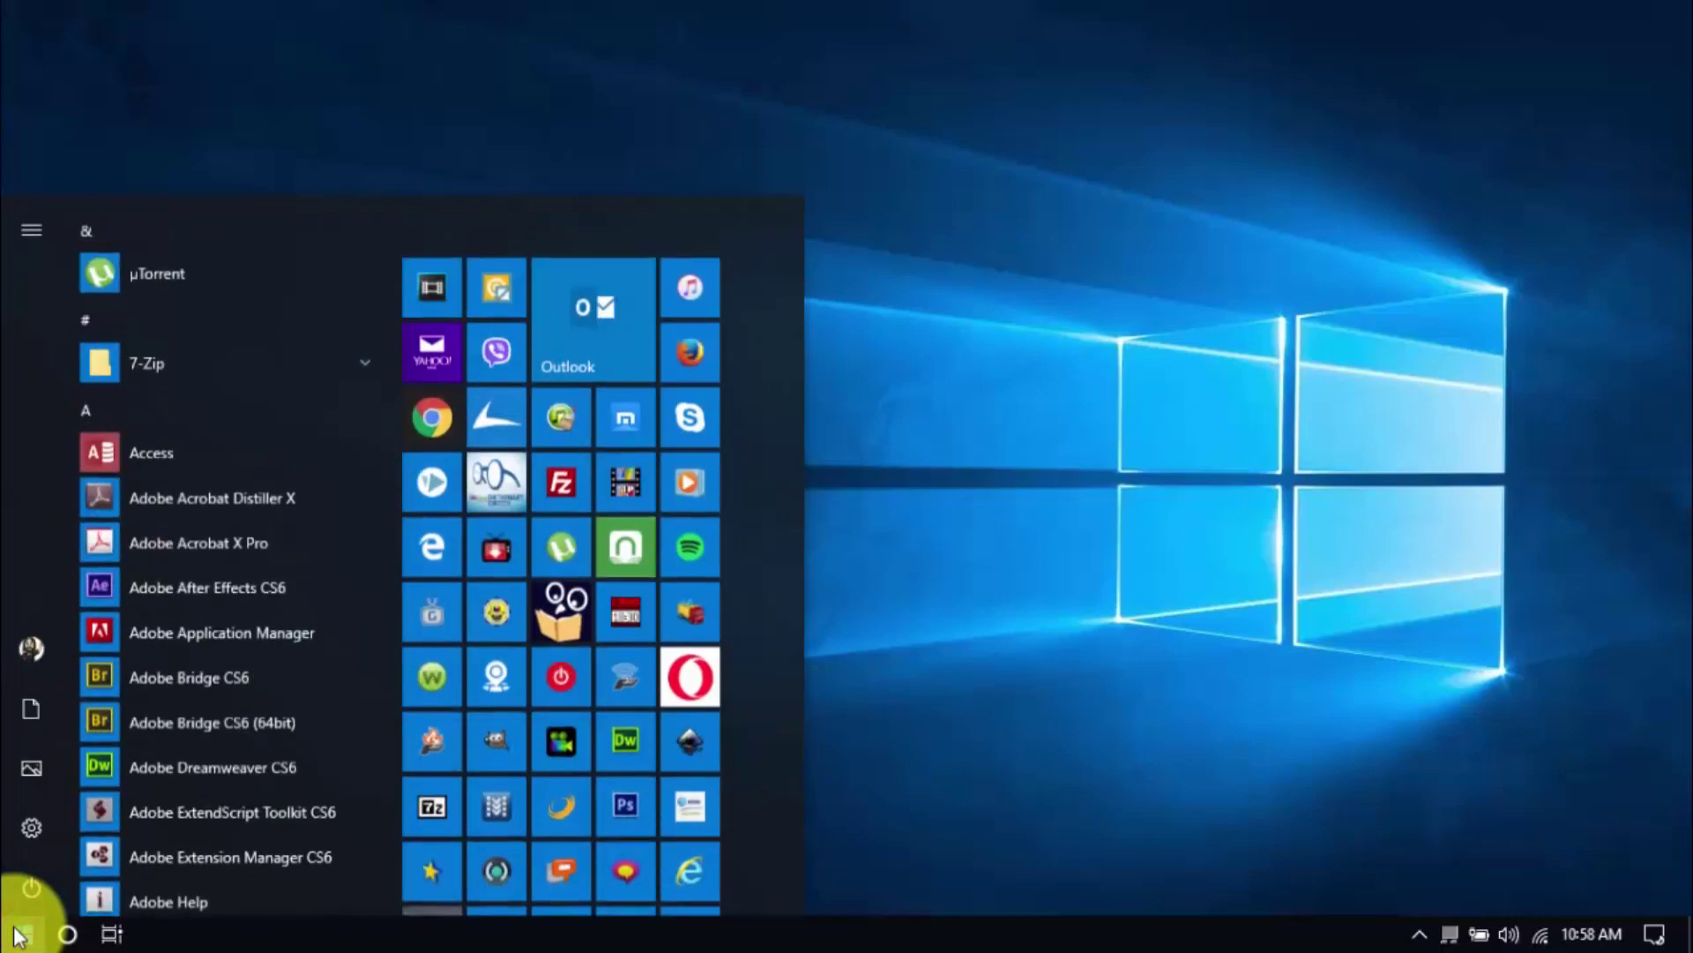
Launch Disk Cleanup on drive C: and rescan including system files, up to 62.4 GB
text(disk cleanup)
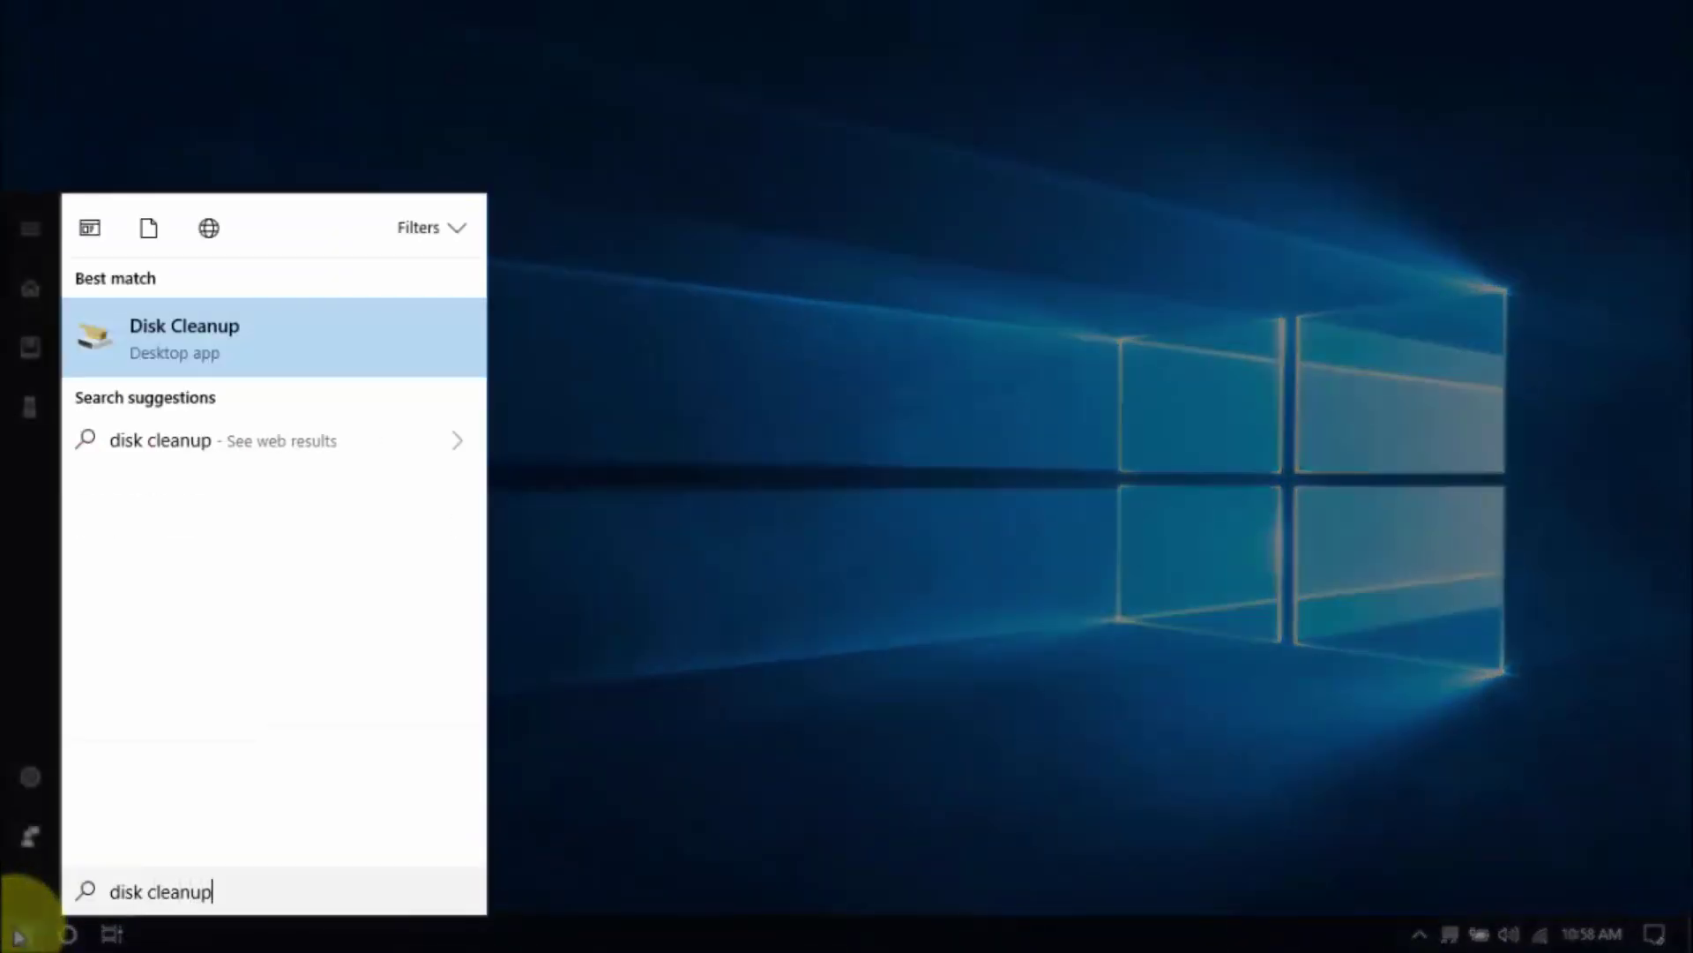
key(Return)
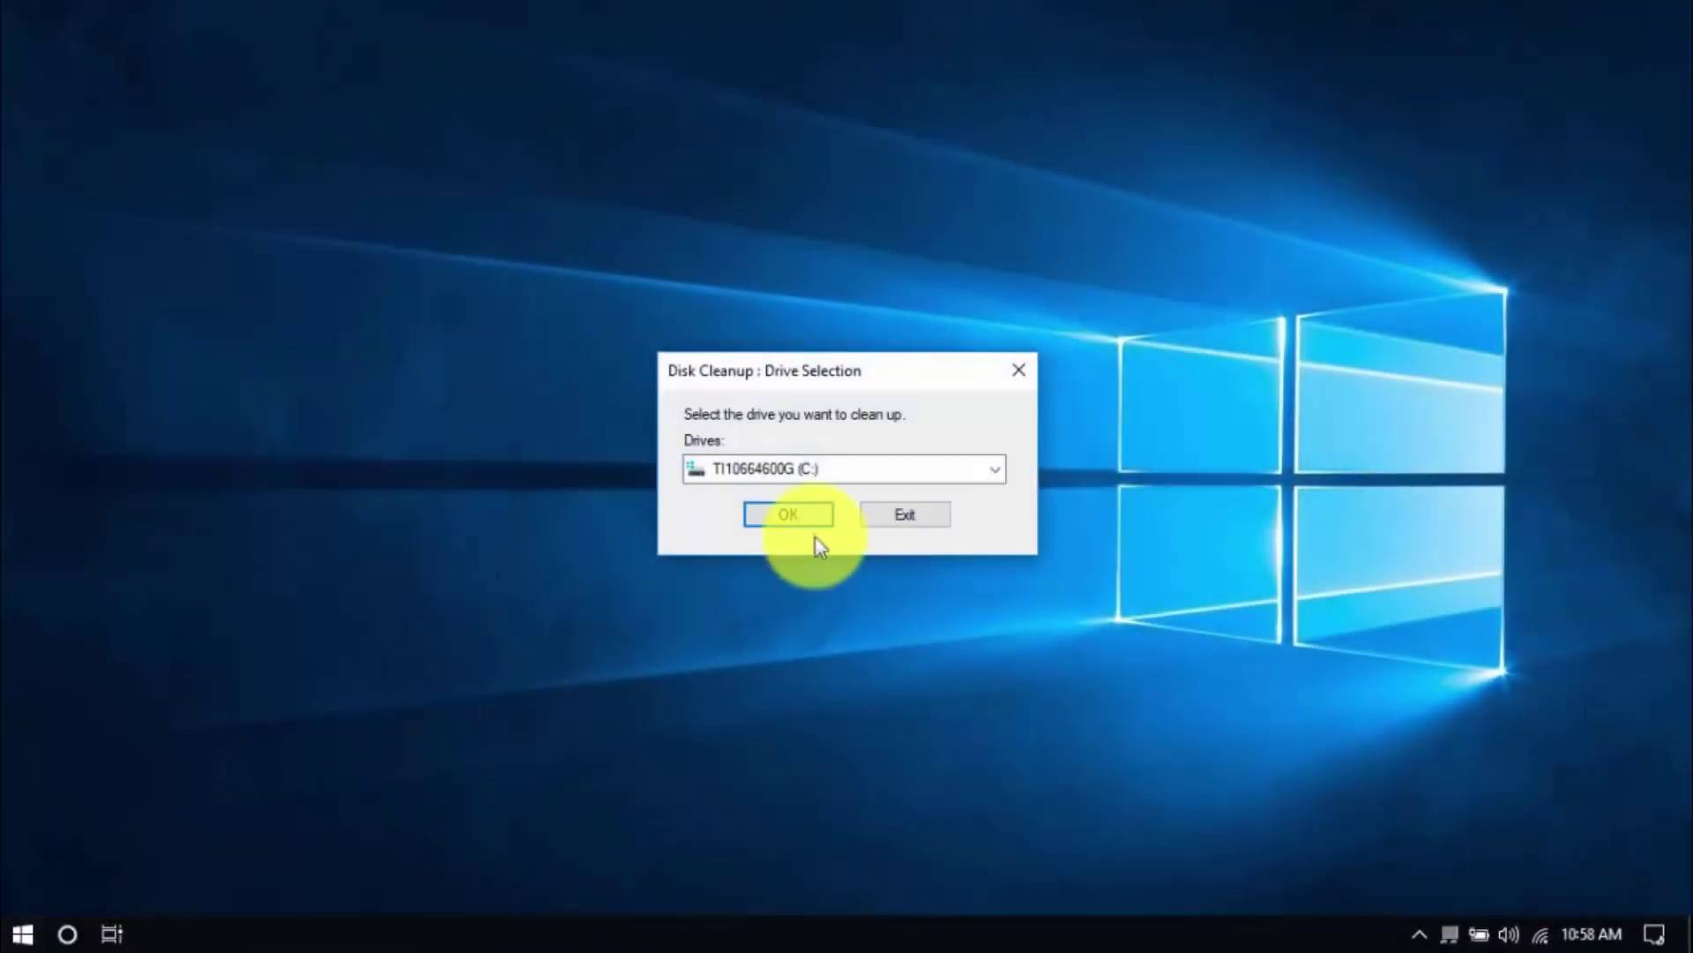
click(808, 523)
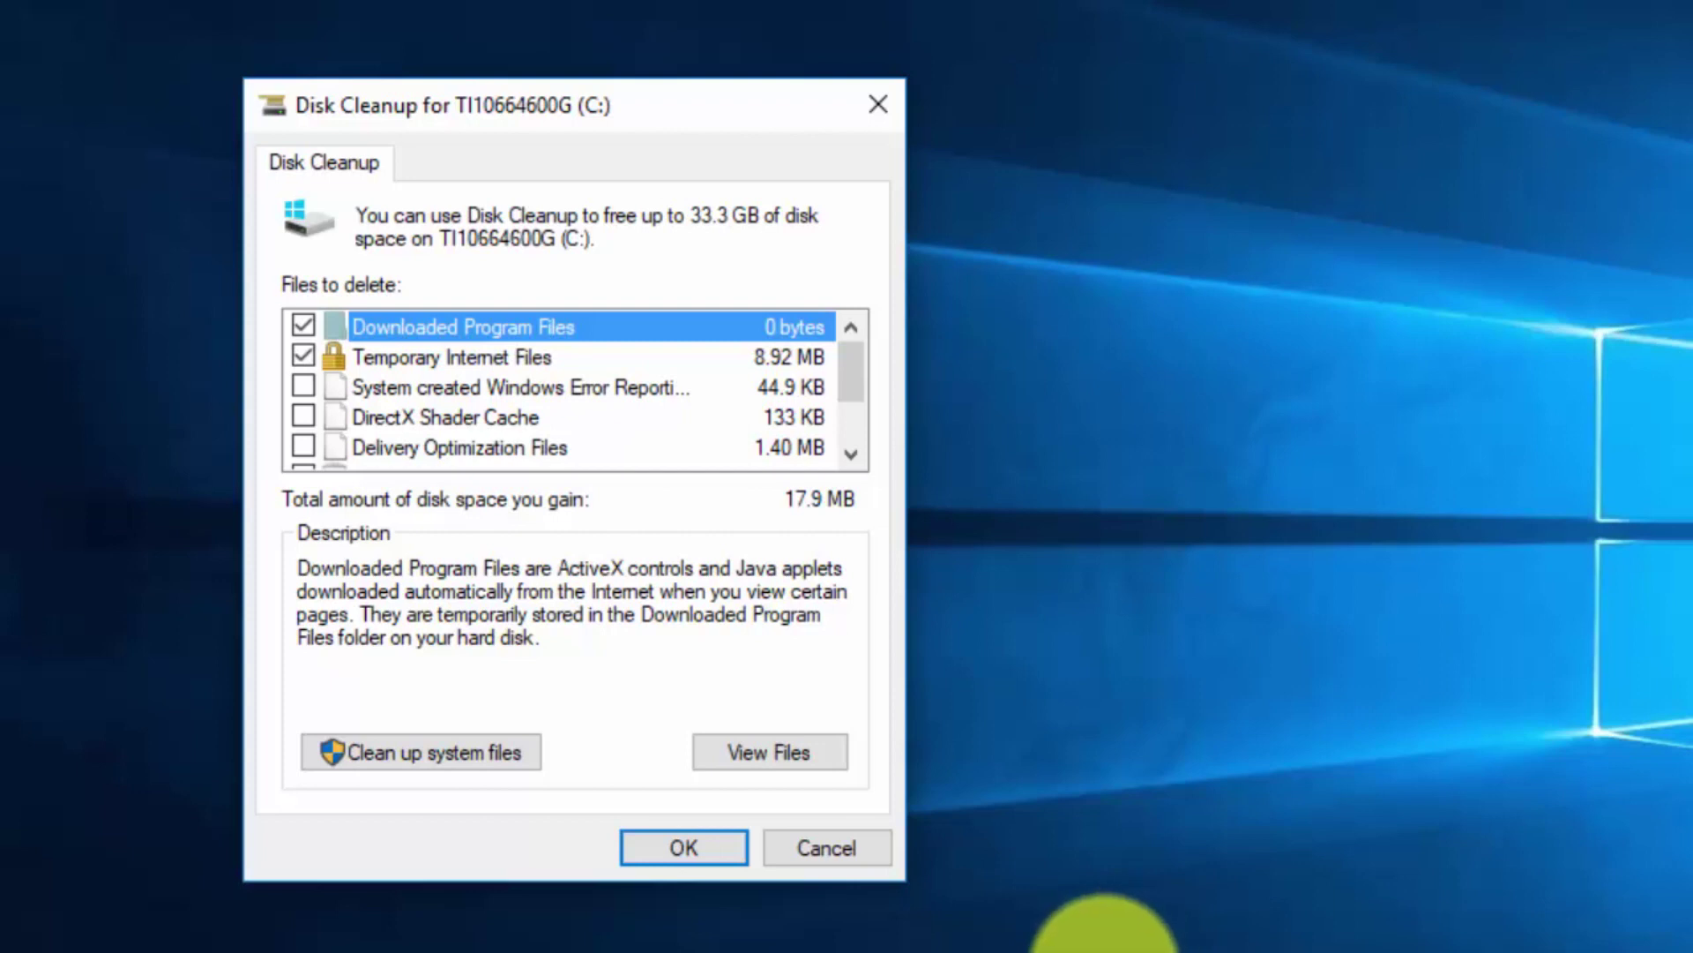
click(467, 741)
key(Return)
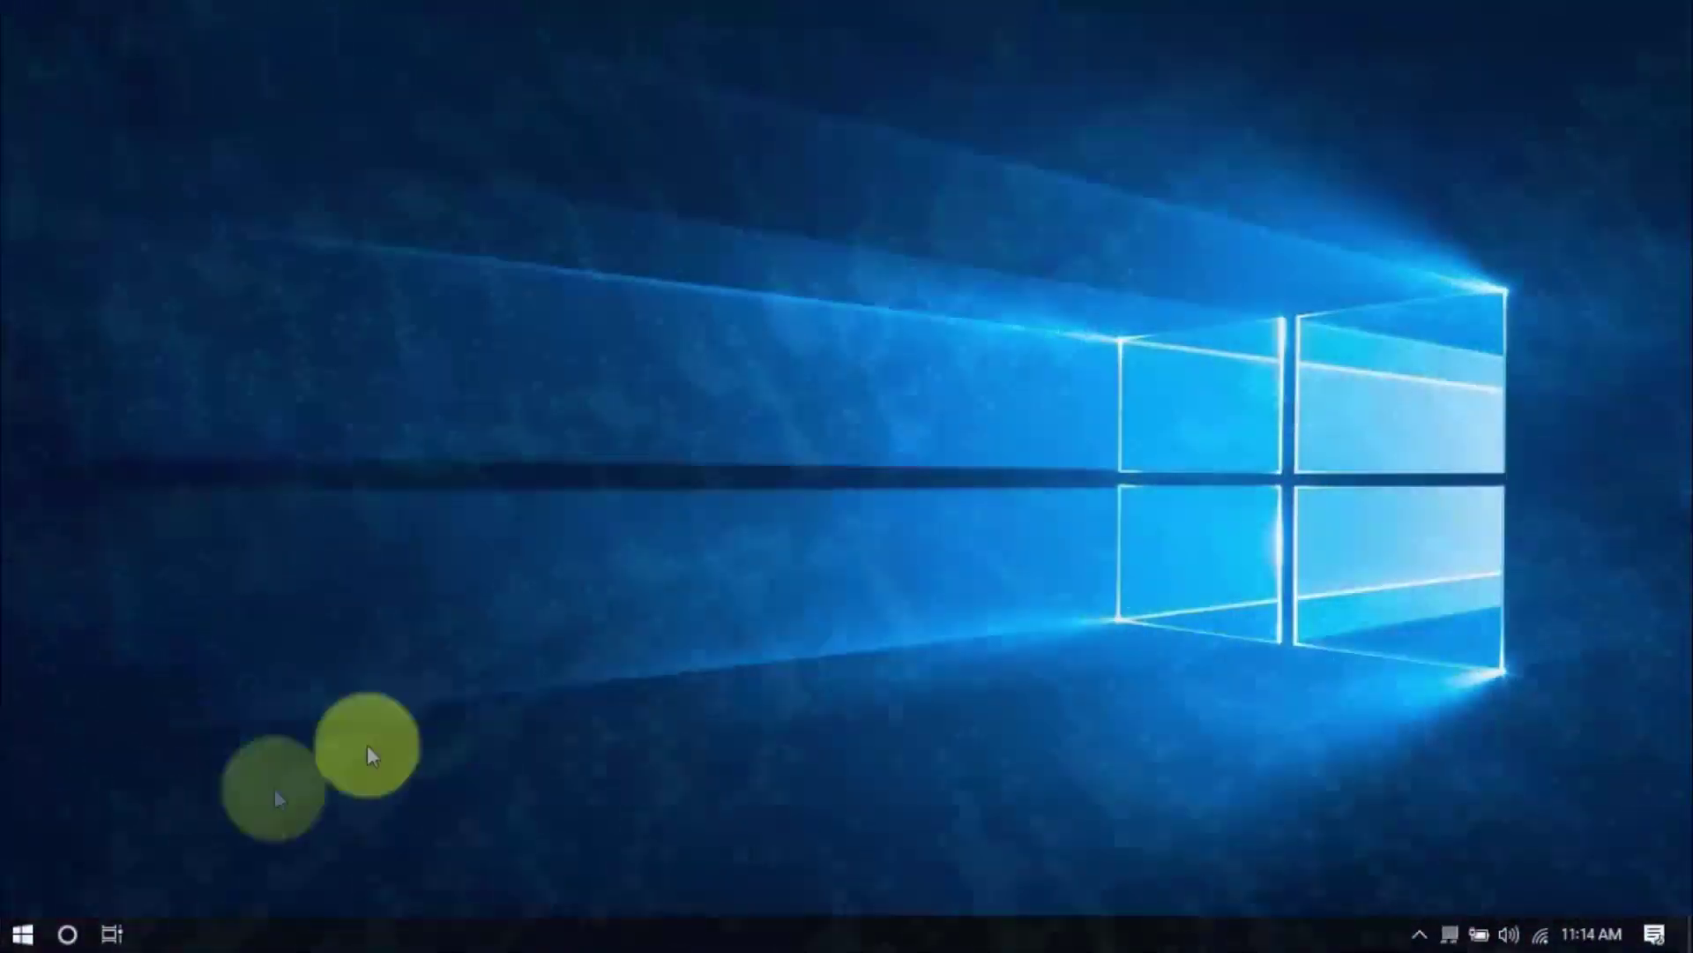
Run regedit from the Win+X Run box to open Registry Editor
right_click(23, 933)
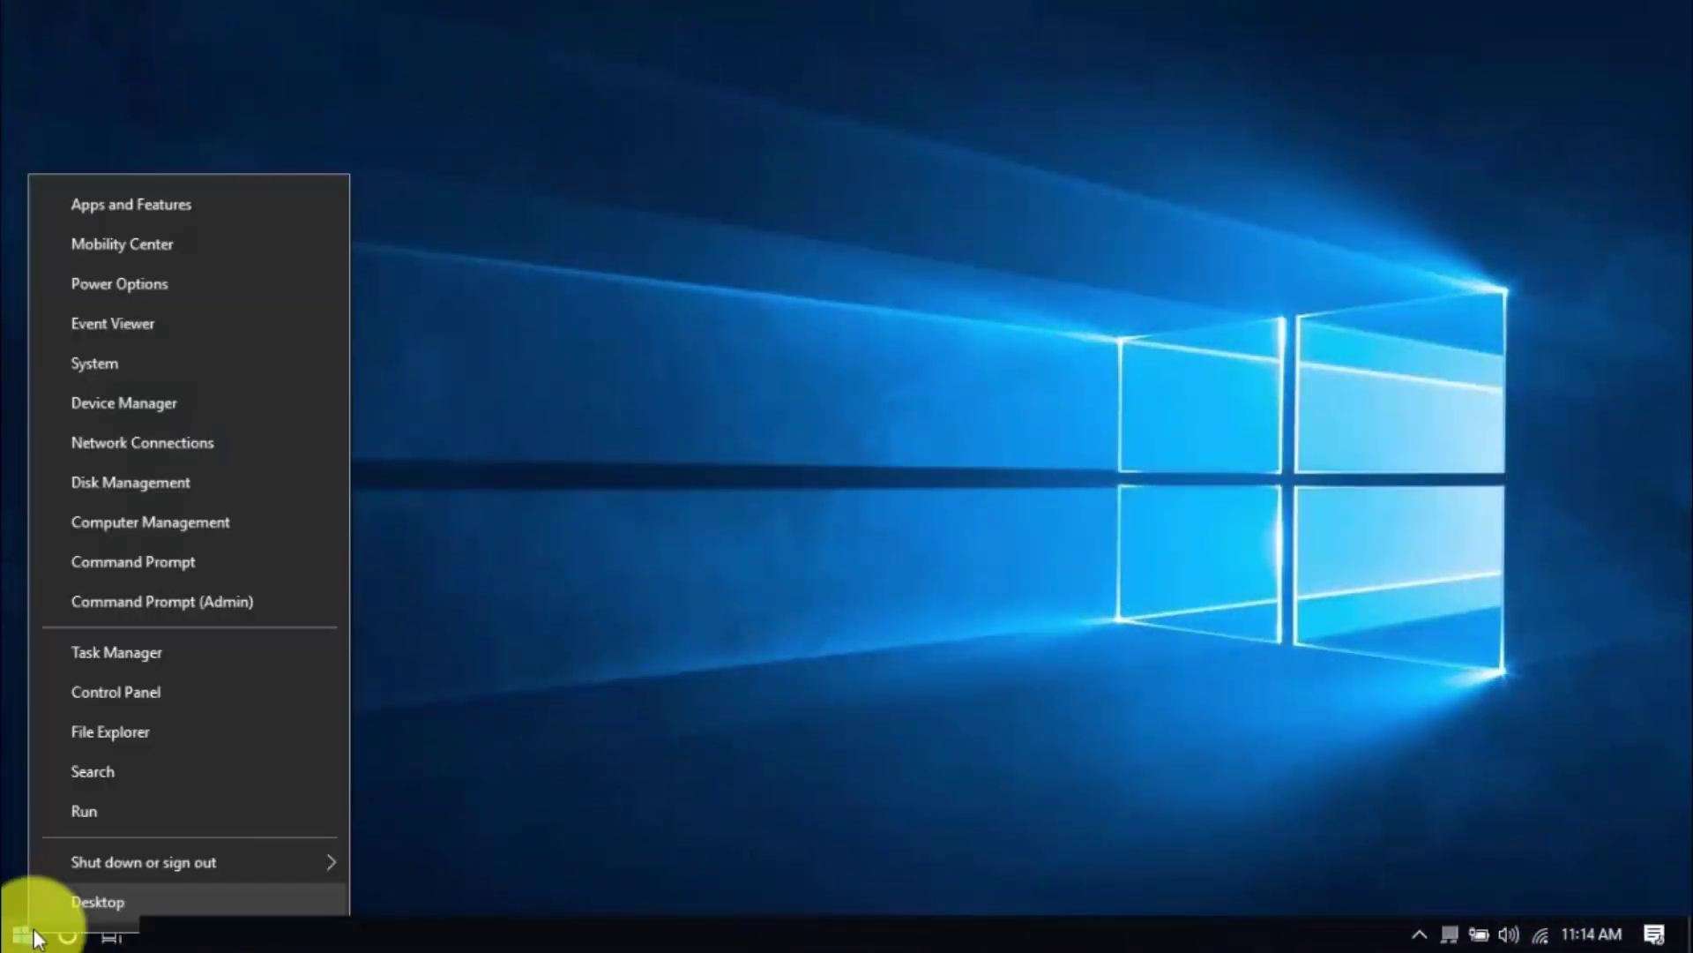
click(102, 818)
text(regedi)
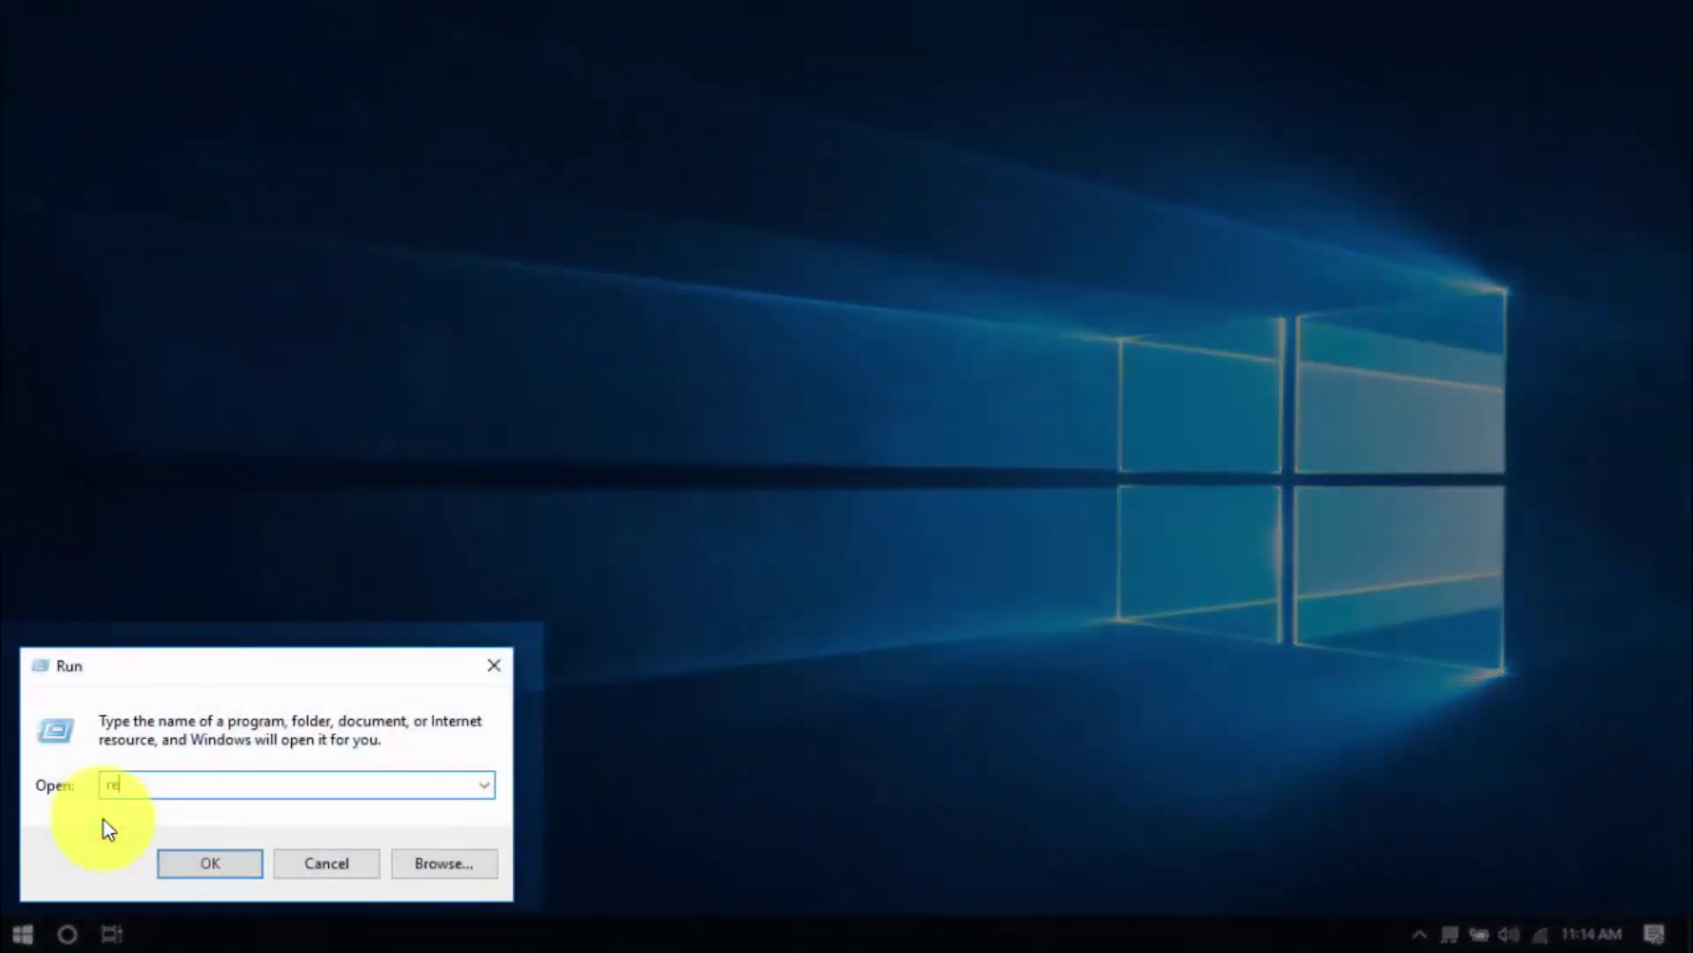
text(t)
key(Return)
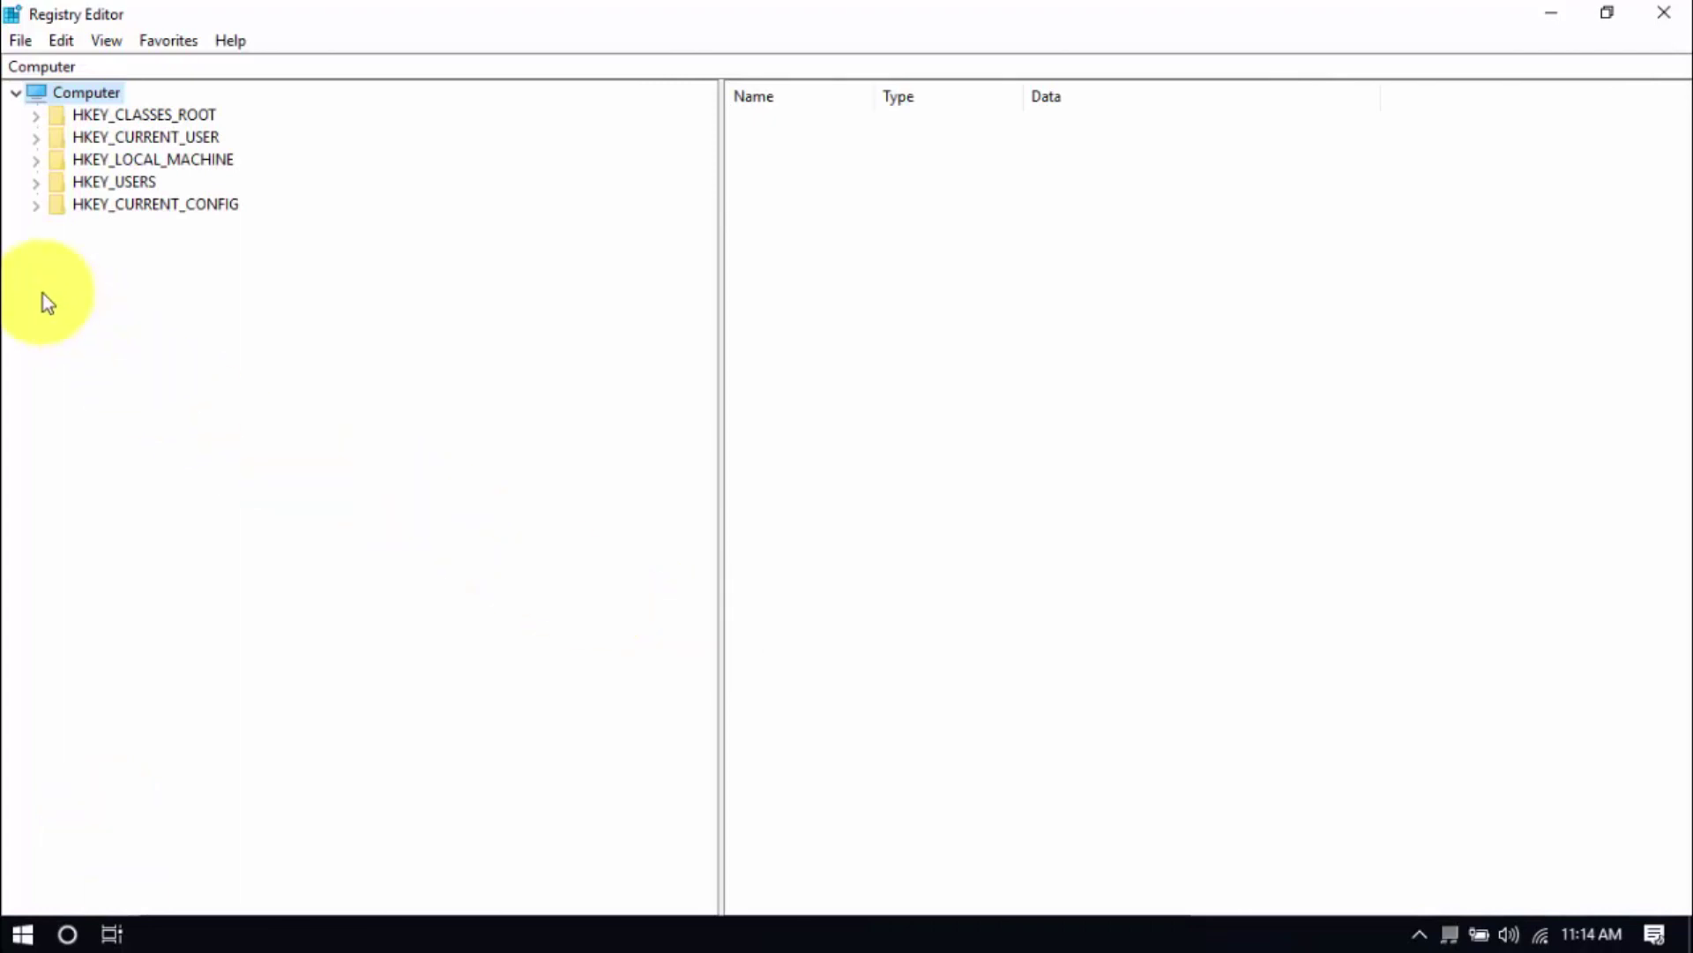
Browse to HKEY_CURRENT_USER\Control Panel\Mouse and edit MouseHoverTime to 10
click(37, 137)
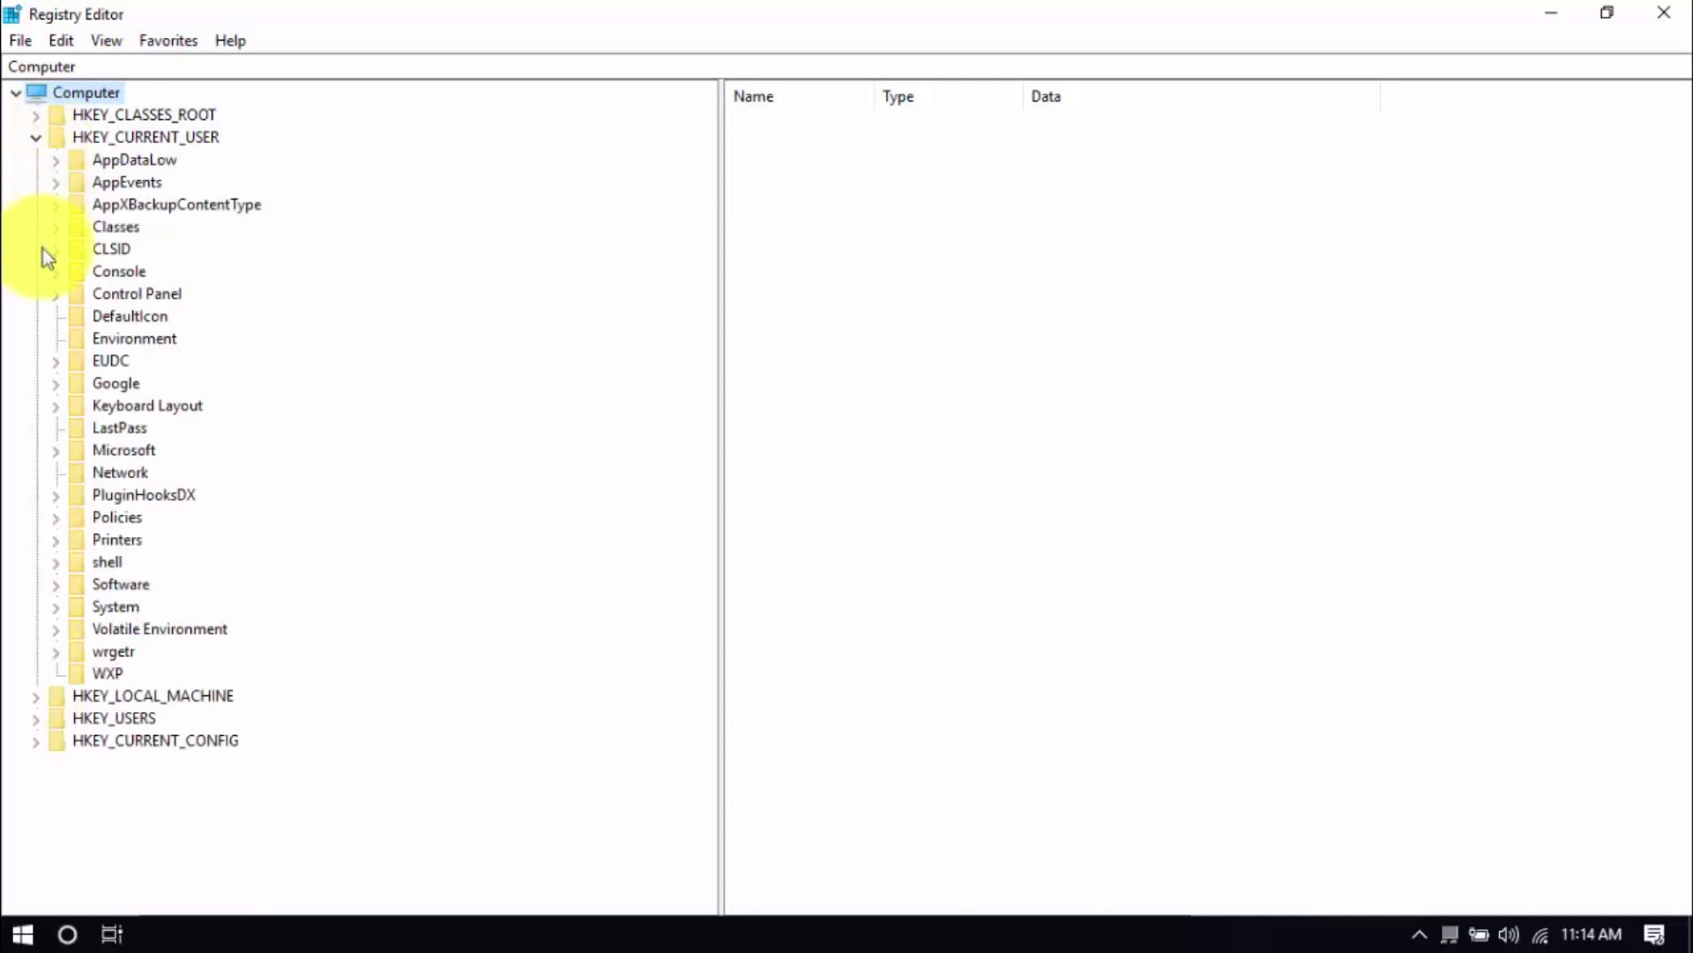
click(55, 294)
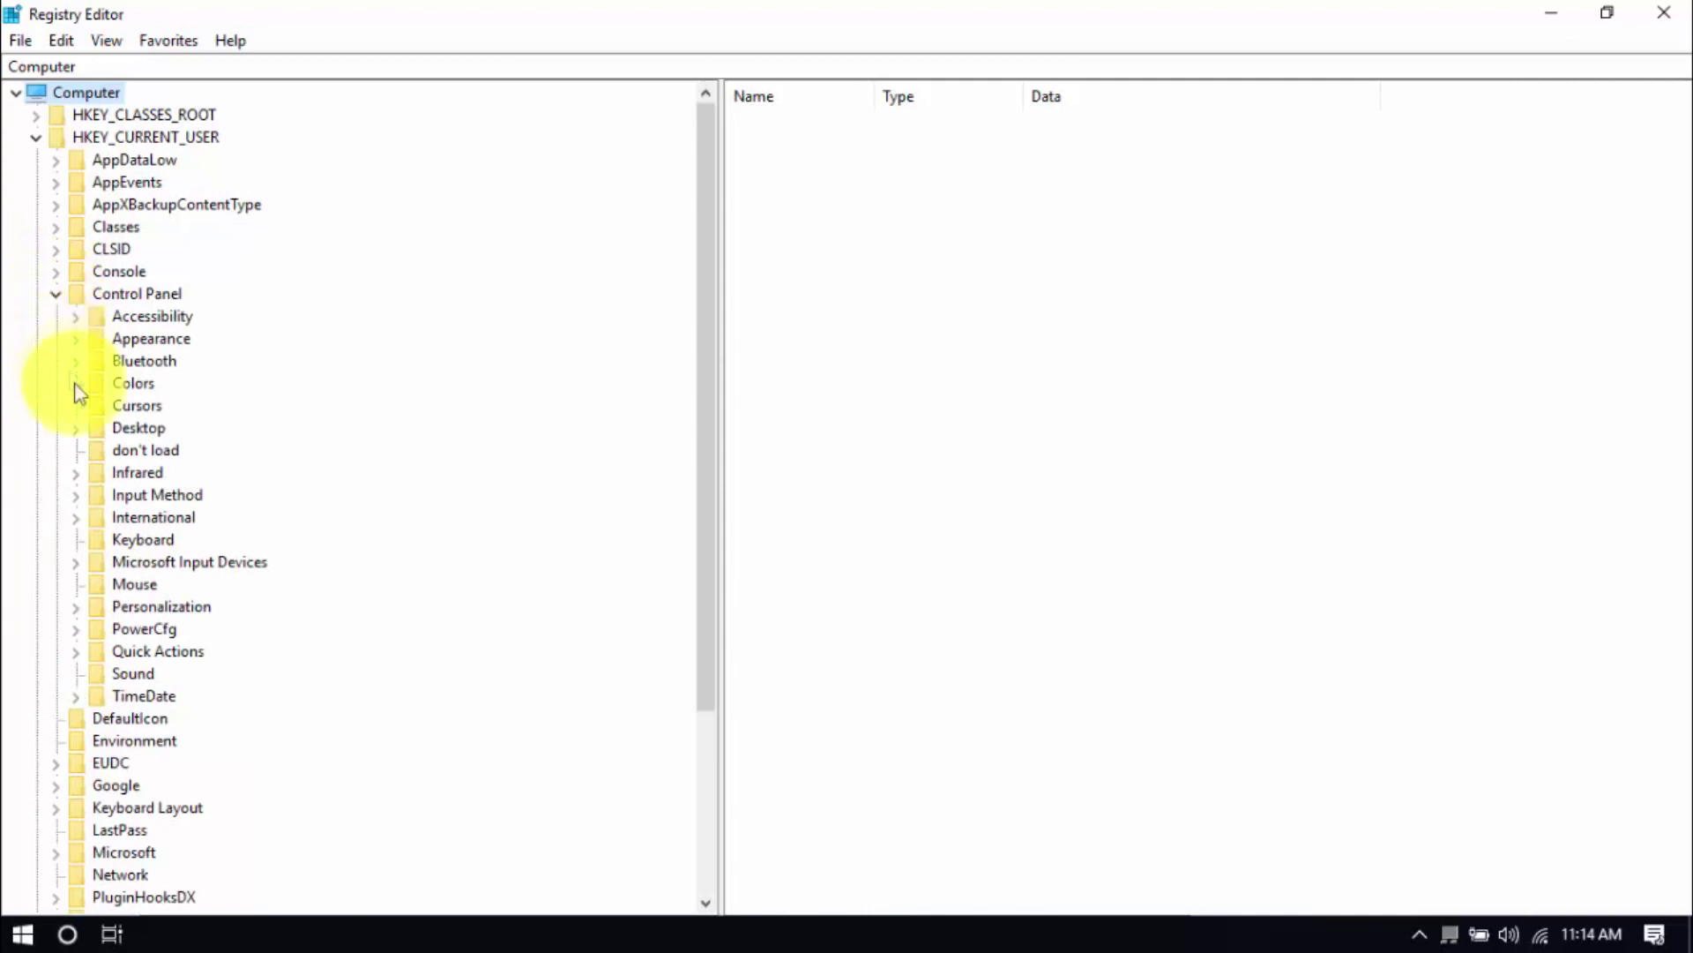
click(137, 586)
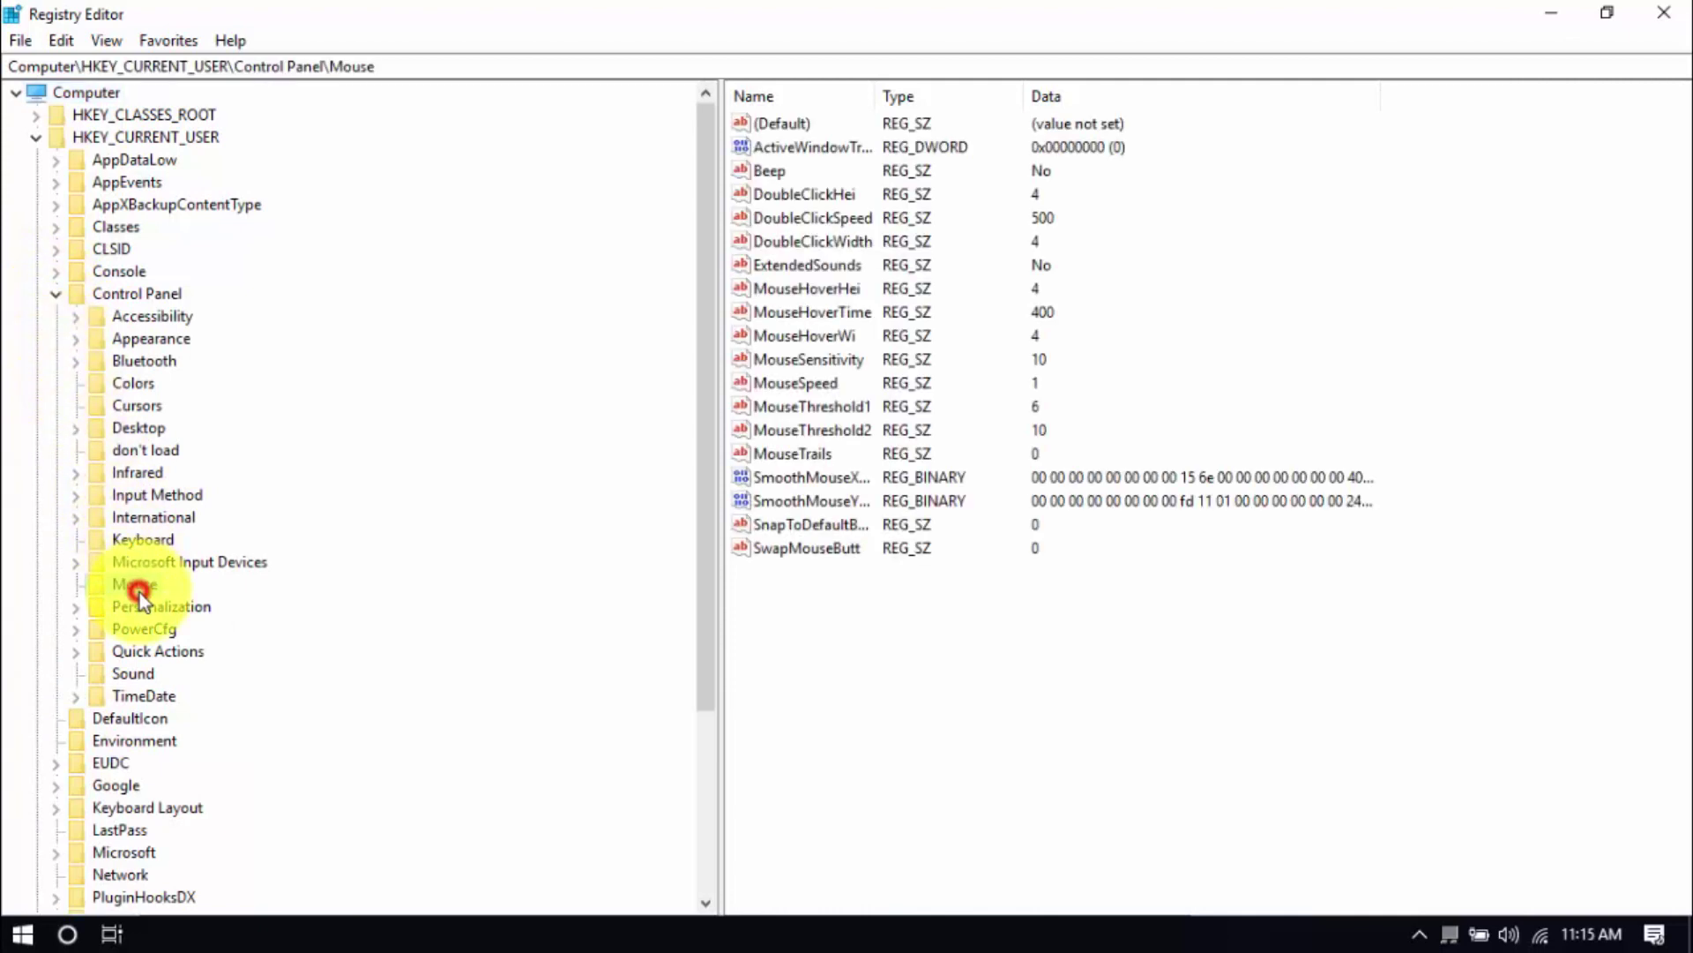
double_click(813, 314)
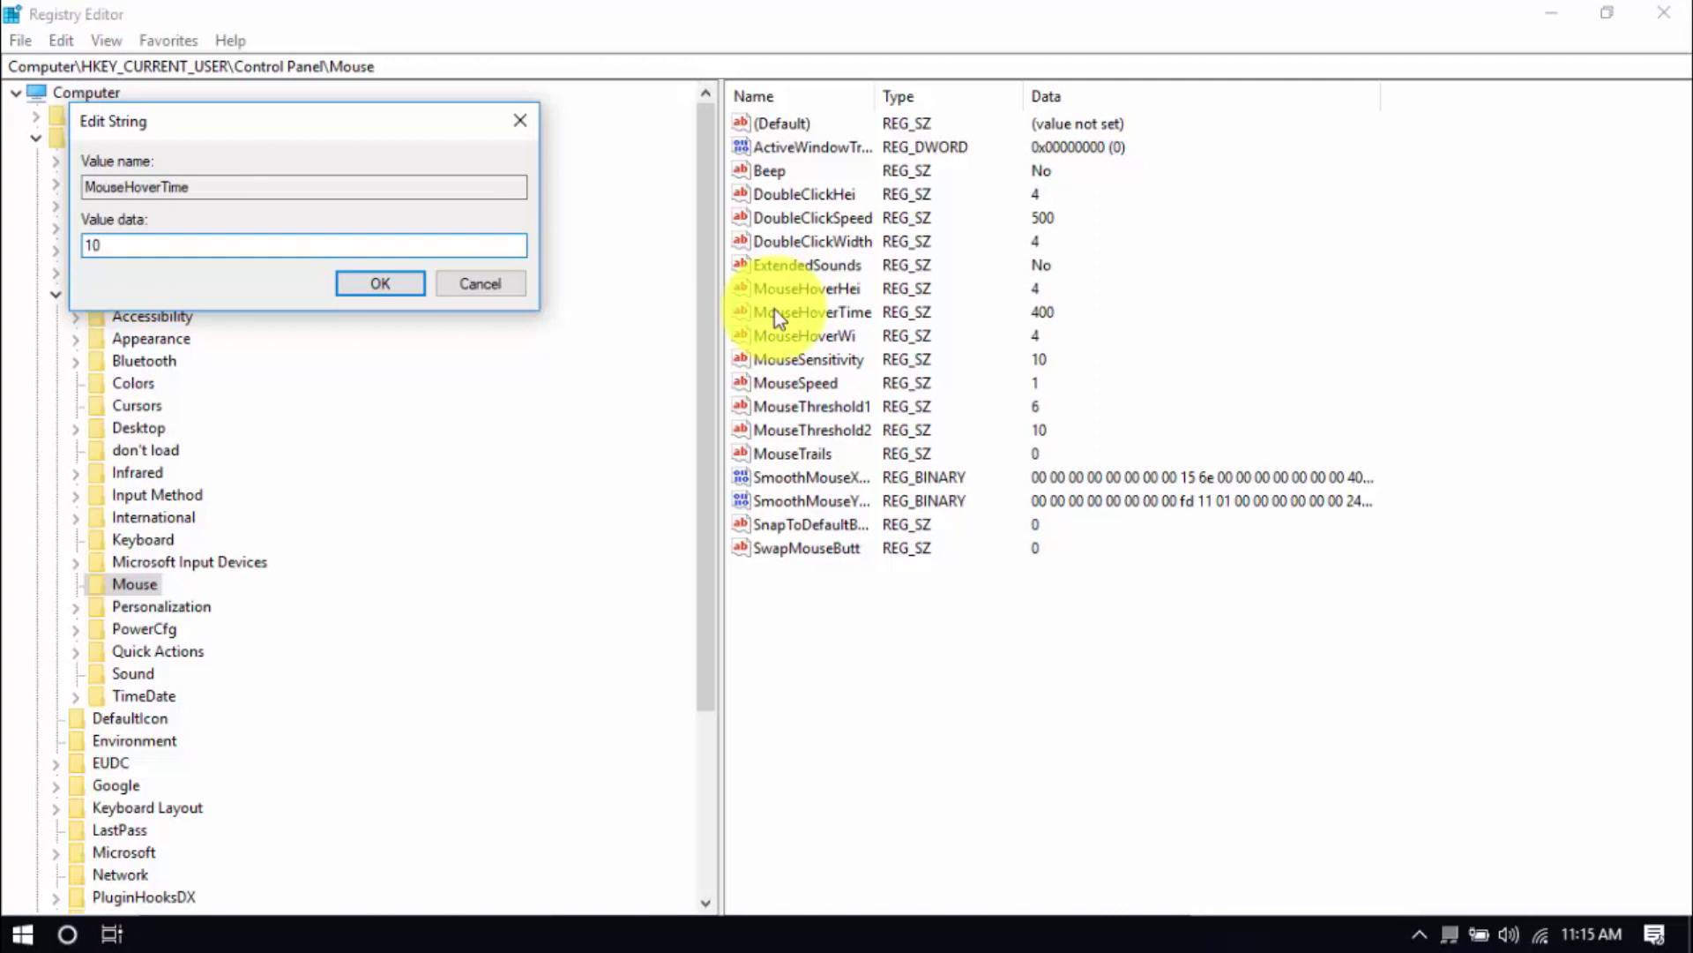
Save MouseHoverTime as 10, then open MenuShowDelay under Control Panel\Desktop for editing
key(Return)
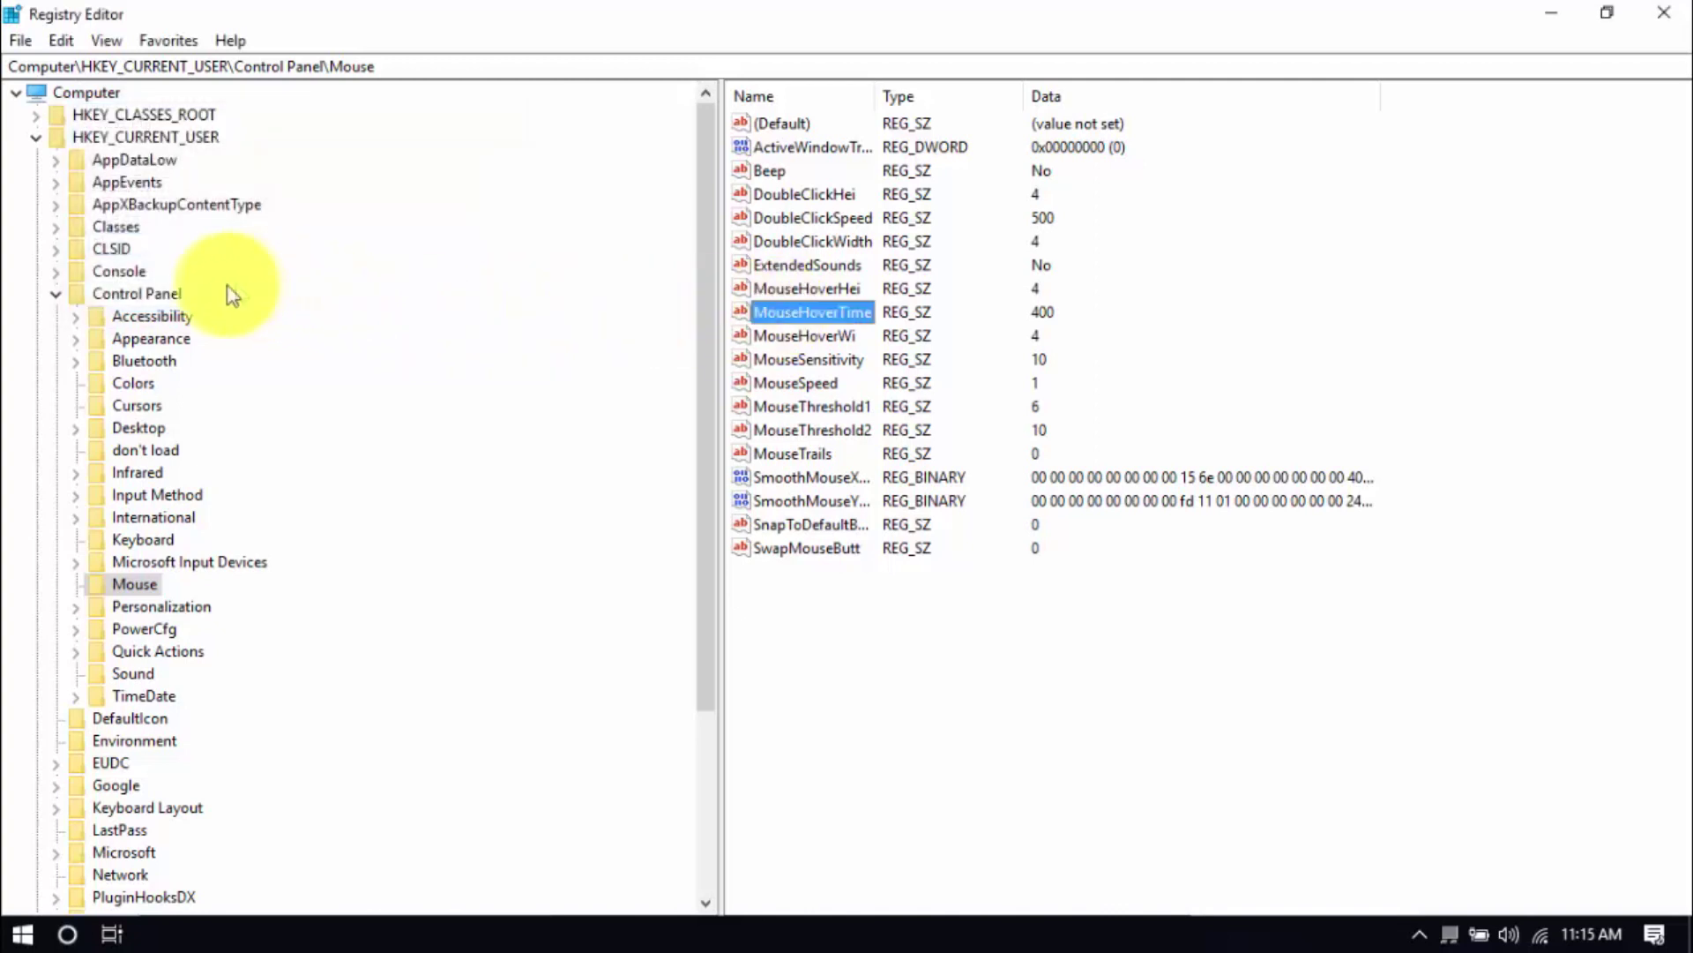
click(141, 429)
scroll(960, 618, down, 5)
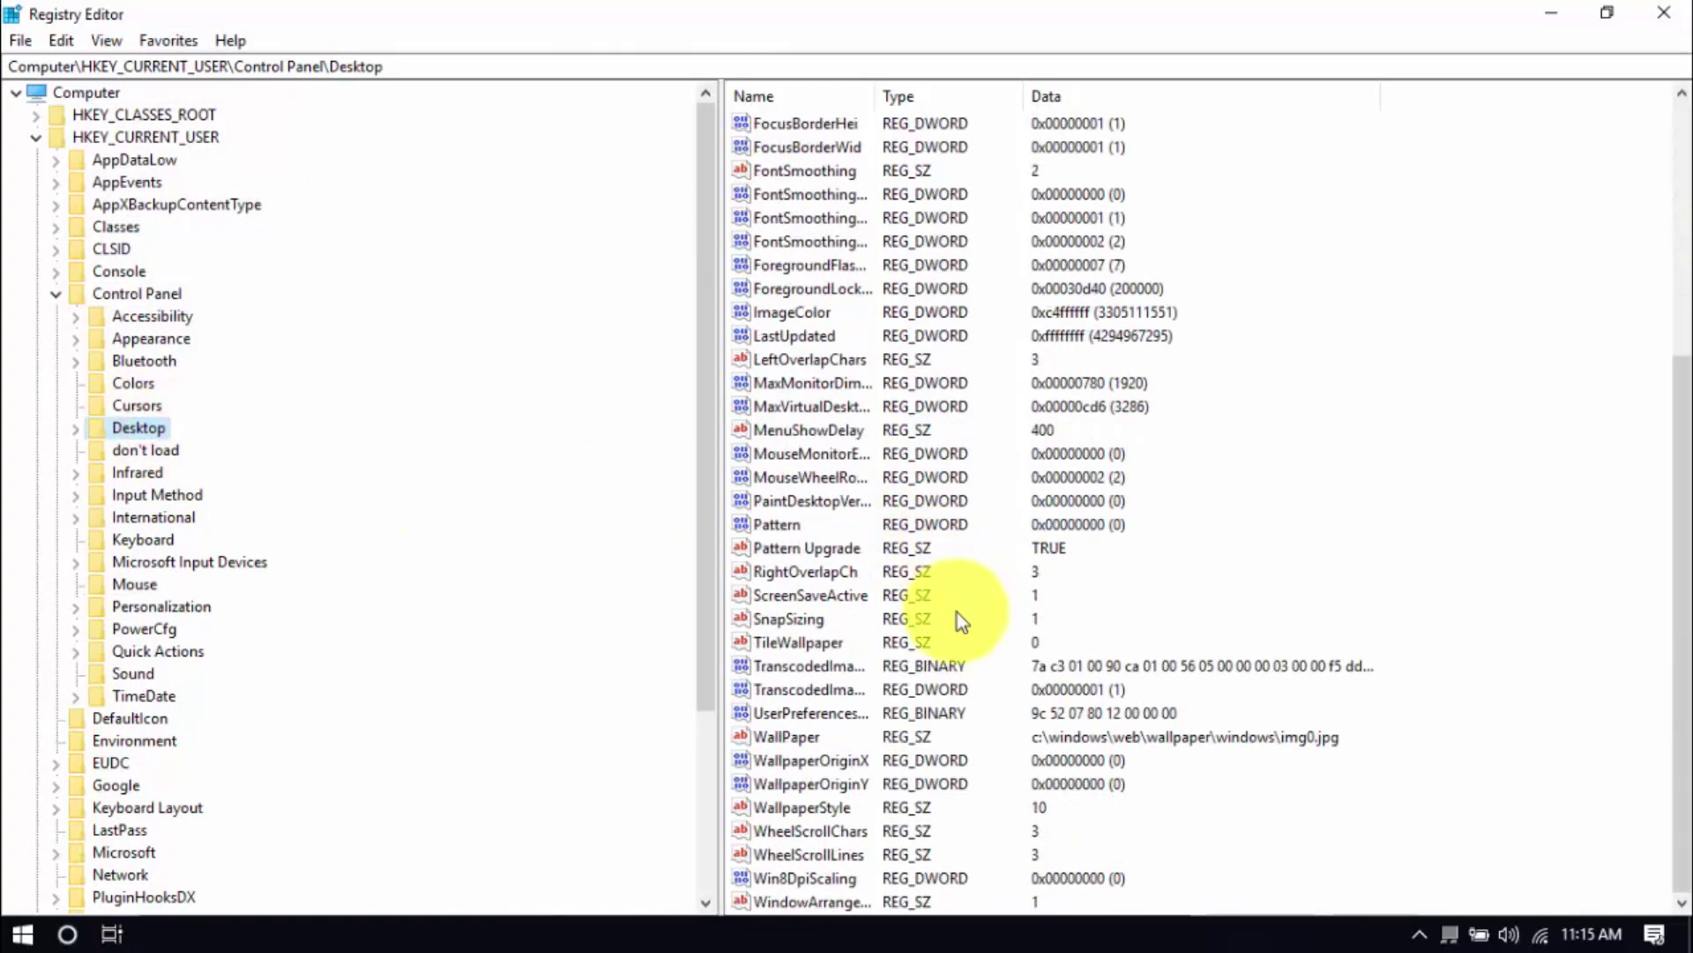
click(837, 432)
double_click(838, 431)
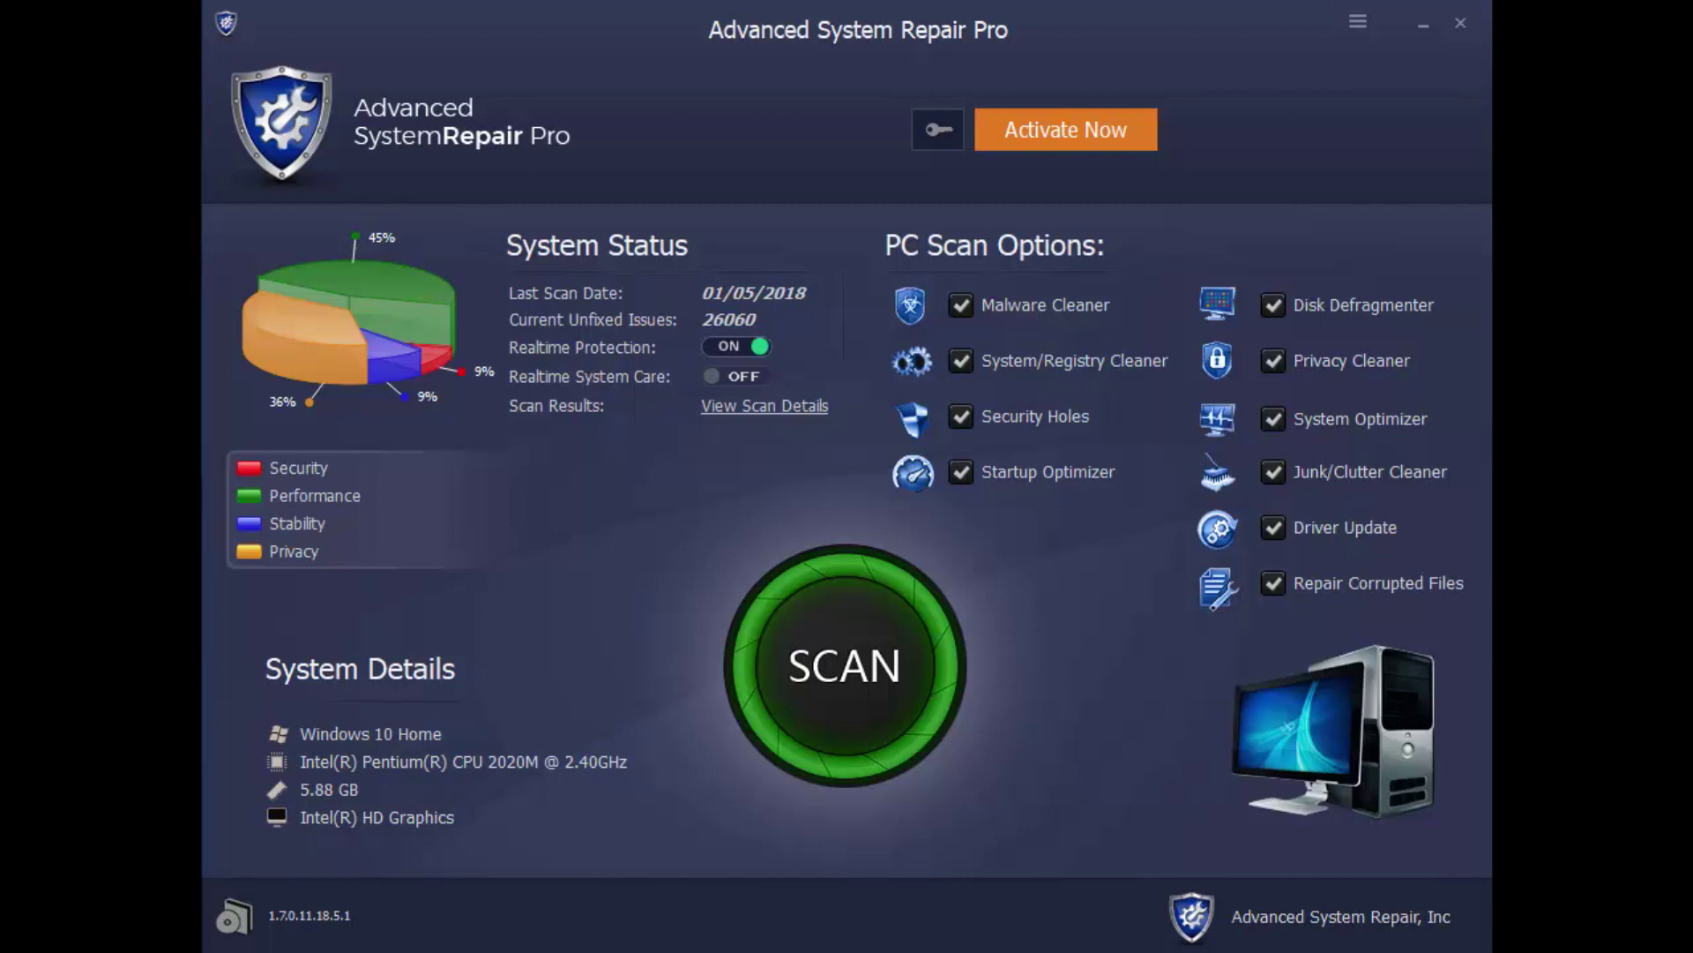
Start a full PC scan in Advanced System Repair Pro
click(815, 701)
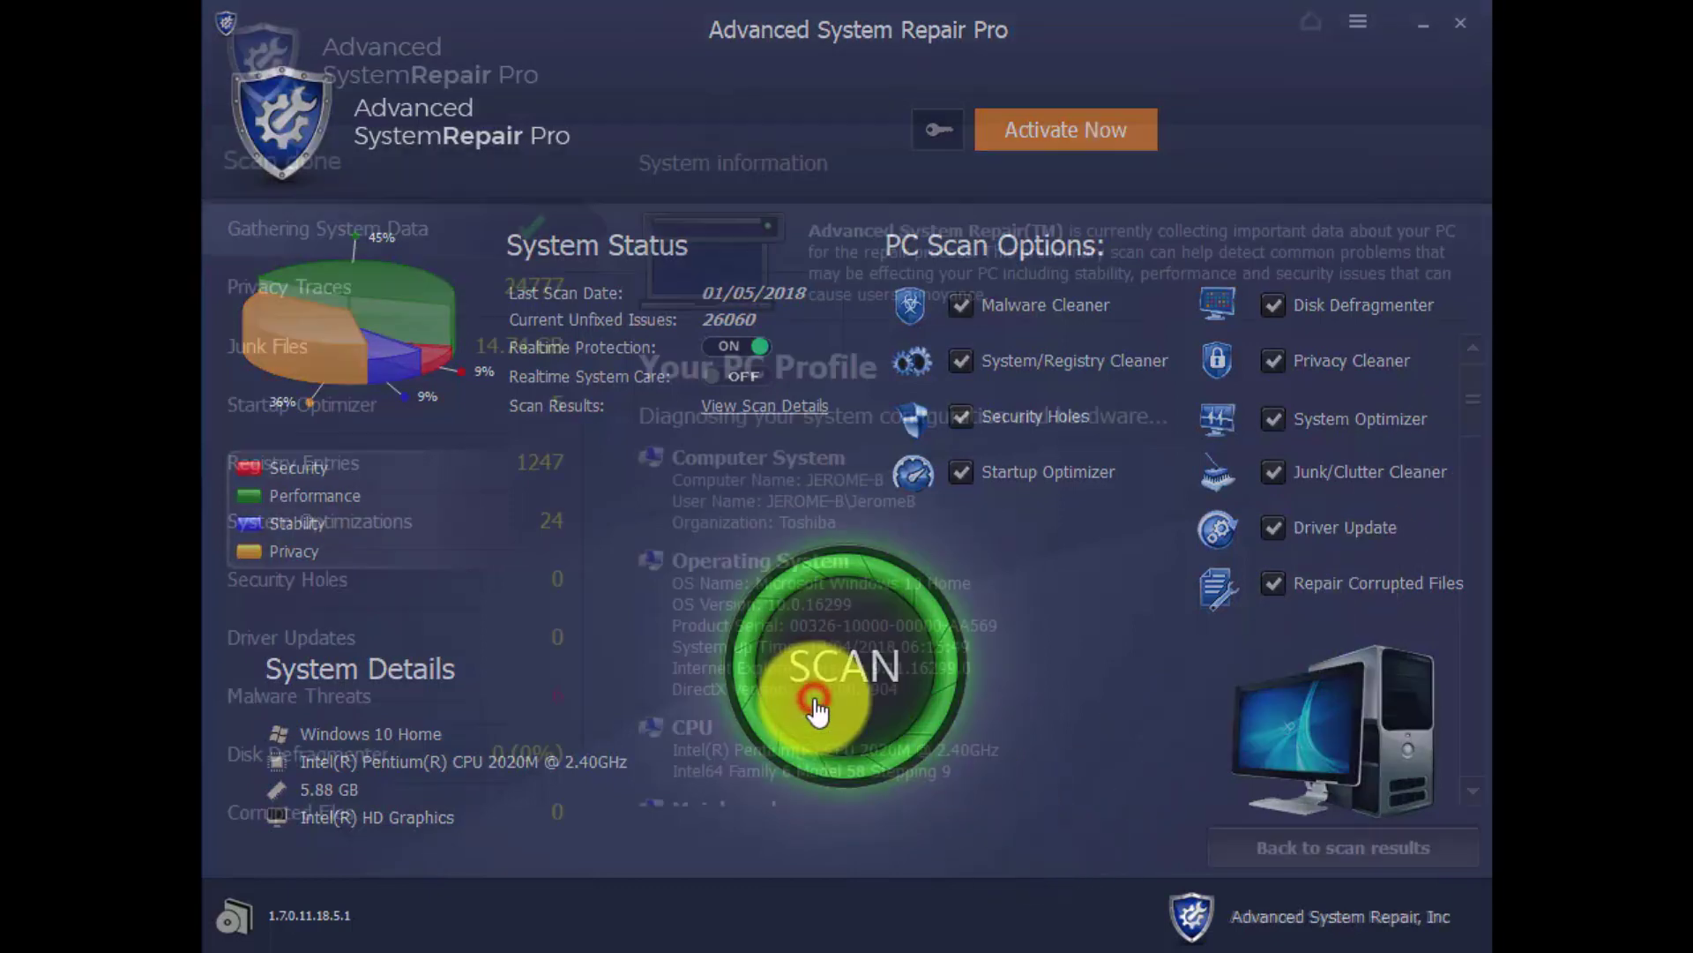